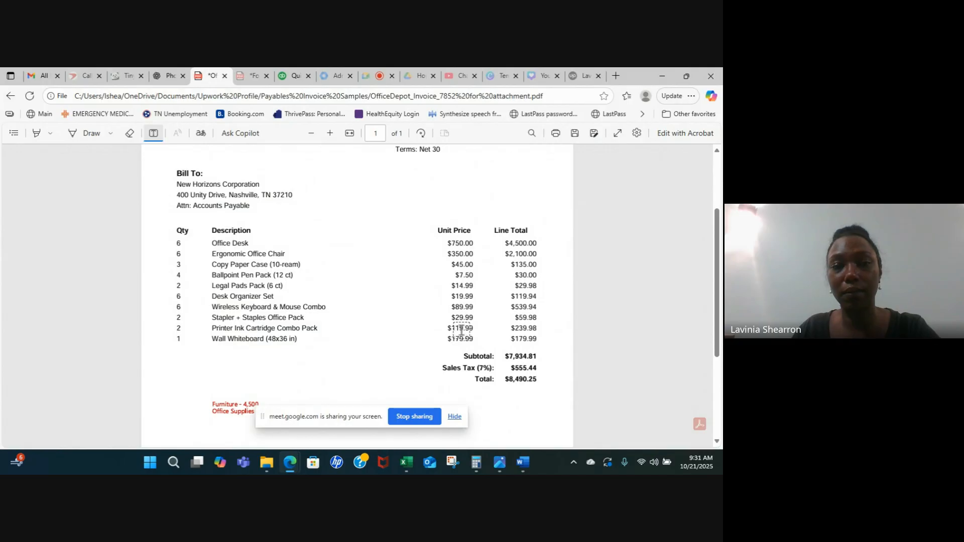
- Review the Office Depot invoice, then switch to QuickBooks and start a new bill with Office Depot as the supplier
{"action": "scroll", "coordinate": [412, 285], "scroll_direction": "up", "scroll_amount": 1}
{"action": "scroll", "coordinate": [412, 285], "scroll_direction": "up", "scroll_amount": 2}
{"action": "scroll", "coordinate": [411, 283], "scroll_direction": "down", "scroll_amount": 2}
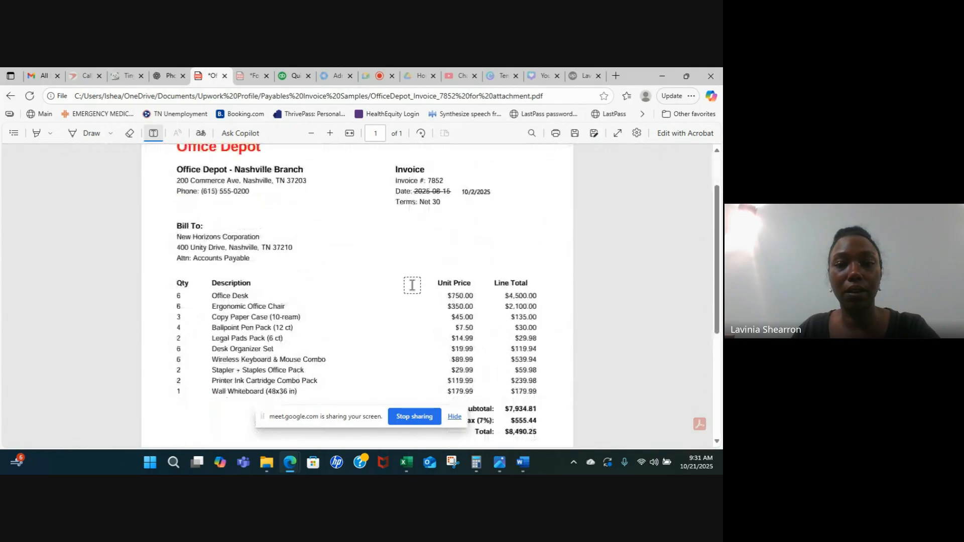
{"action": "left_click", "coordinate": [295, 78]}
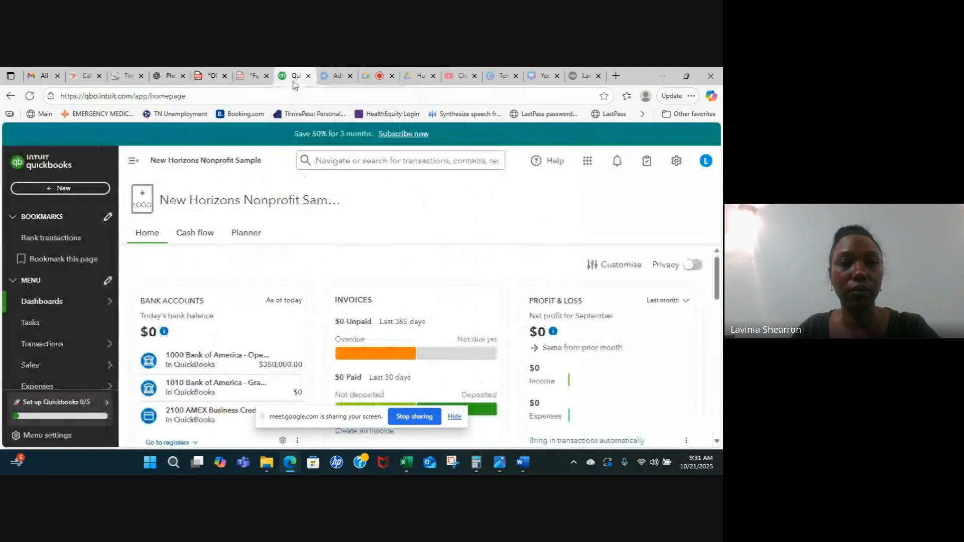
{"action": "left_click", "coordinate": [49, 189]}
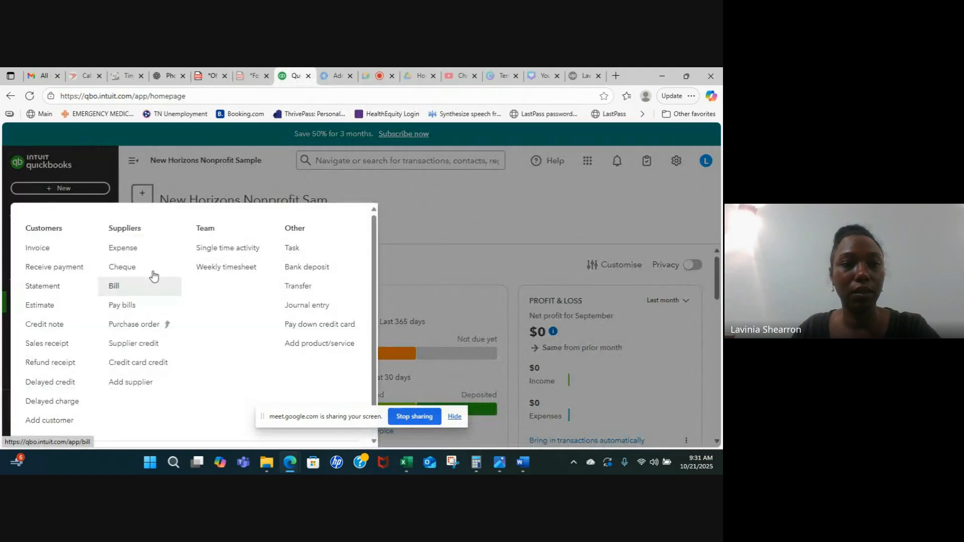
{"action": "left_click", "coordinate": [156, 294]}
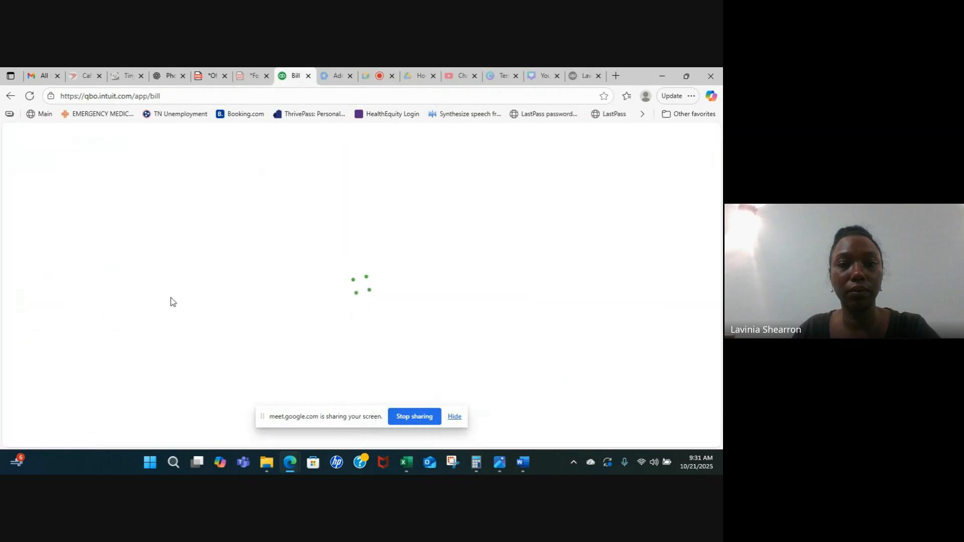
{"action": "left_click", "coordinate": [163, 180]}
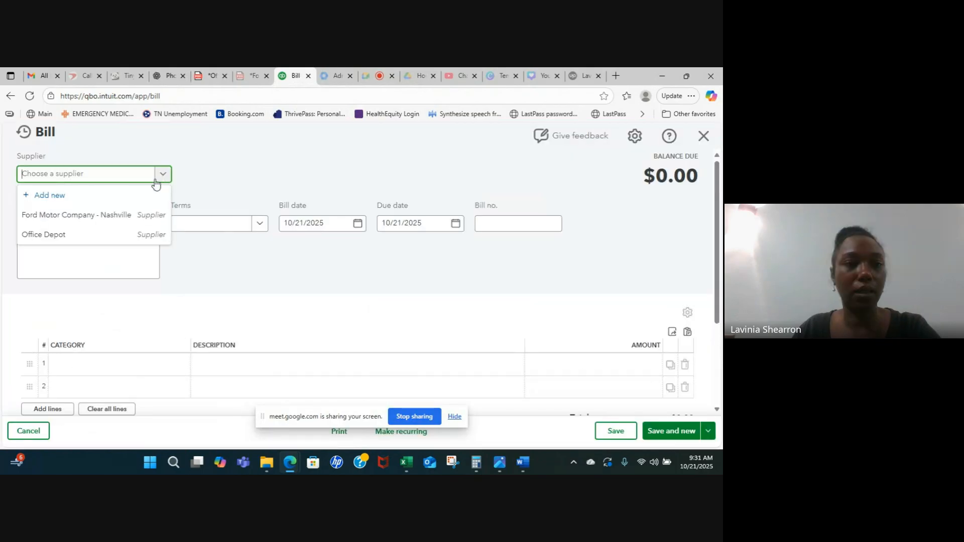
{"action": "left_click", "coordinate": [60, 235]}
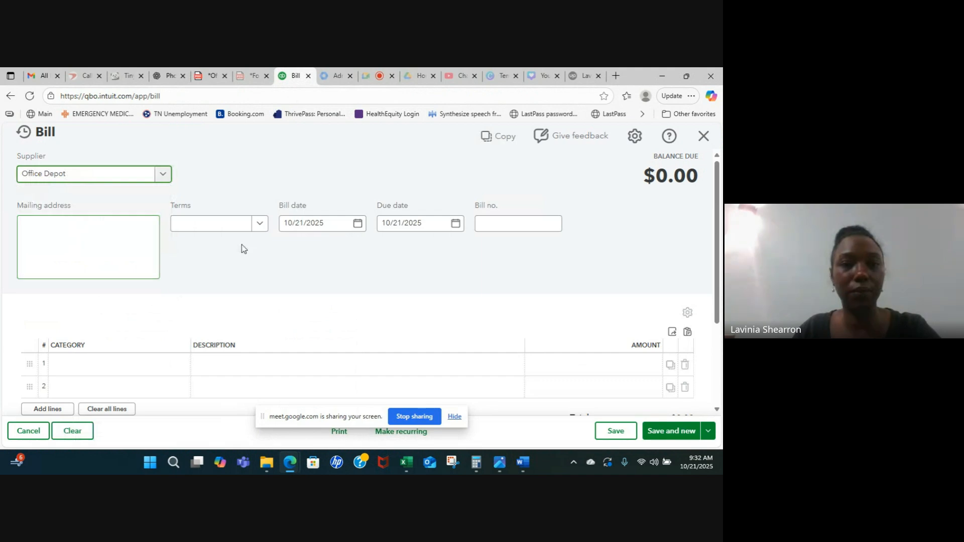
- Set the bill's terms to Net 30 and its bill date to 10/02/2025
{"action": "left_click", "coordinate": [261, 225]}
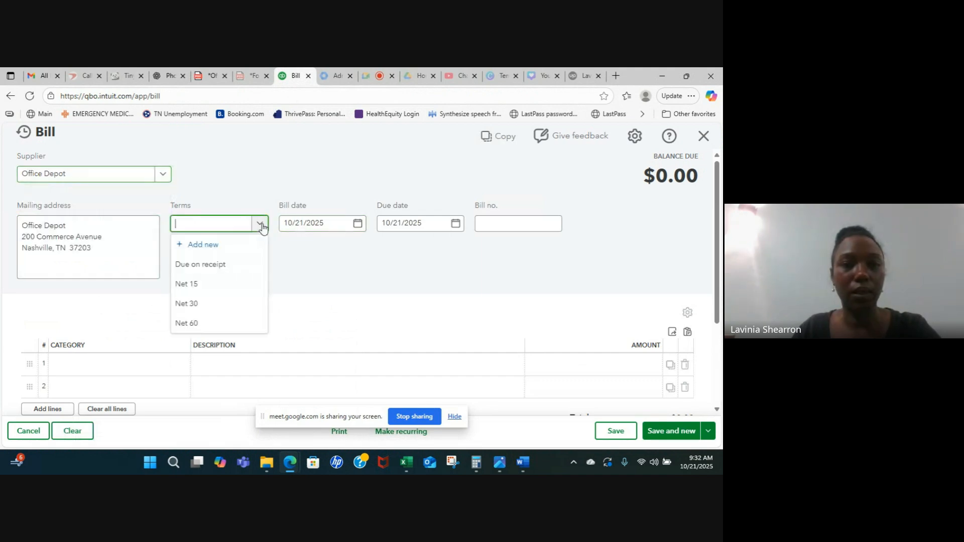
{"action": "left_click", "coordinate": [232, 307]}
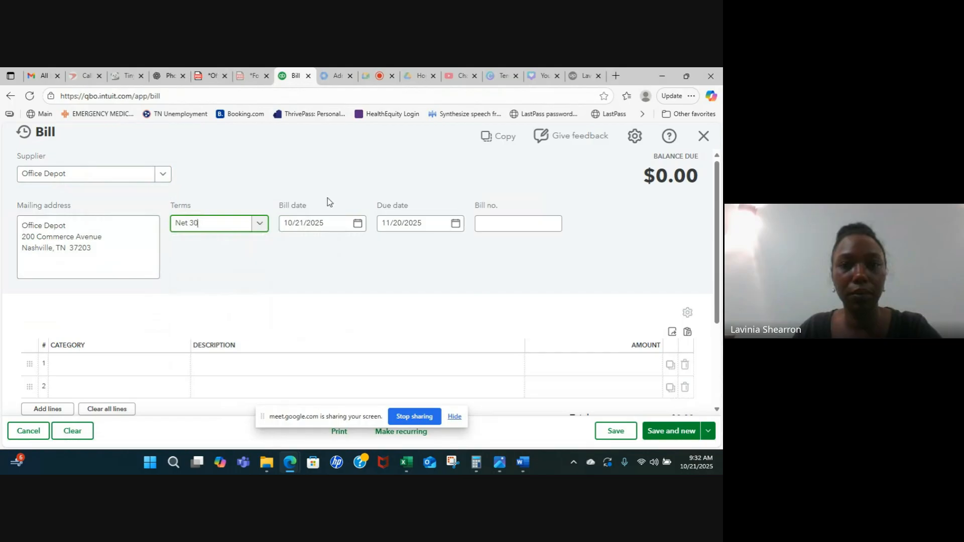
{"action": "left_click", "coordinate": [358, 224]}
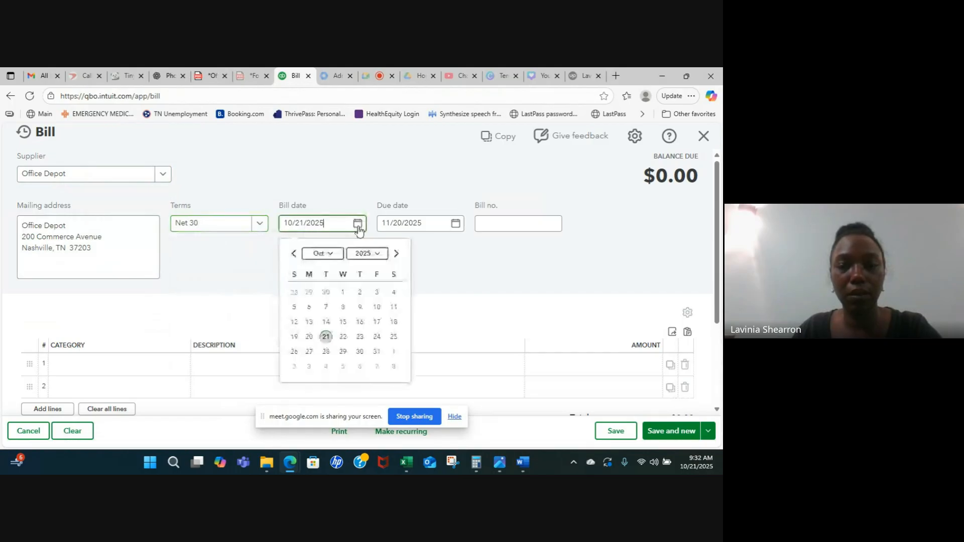
{"action": "left_click", "coordinate": [357, 299]}
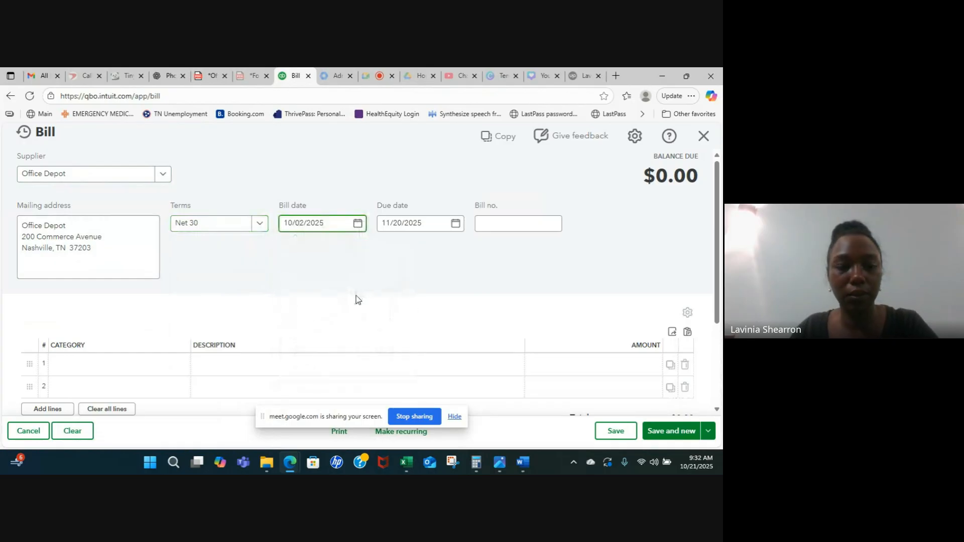
{"action": "key", "text": "Tab"}
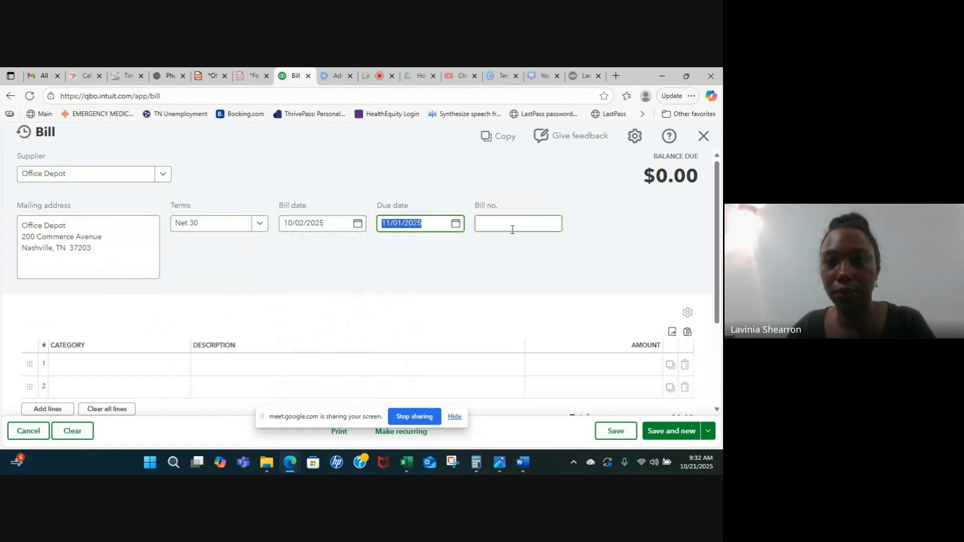
- Look up the invoice number on the Office Depot PDF and enter 7852 as the bill number in QuickBooks
{"action": "left_click", "coordinate": [480, 227]}
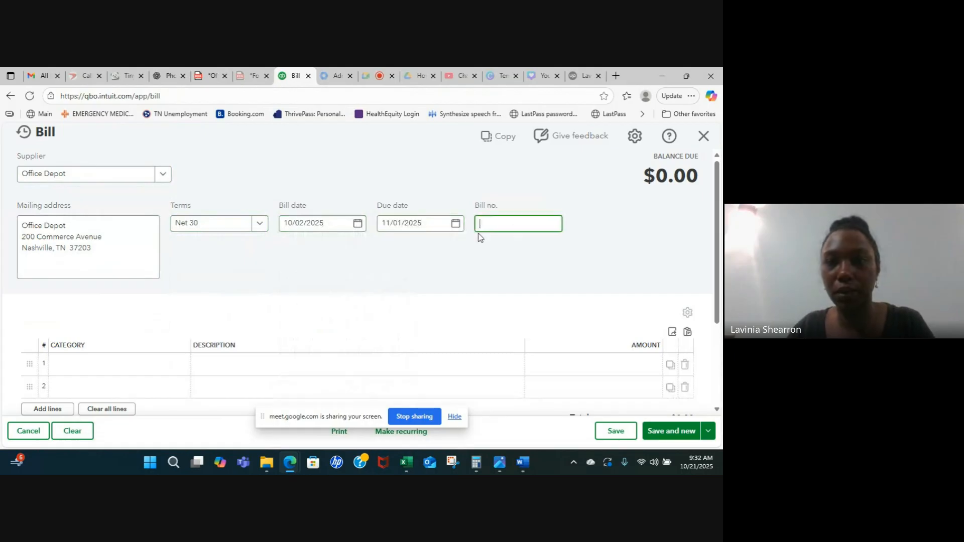
{"action": "left_click", "coordinate": [211, 76]}
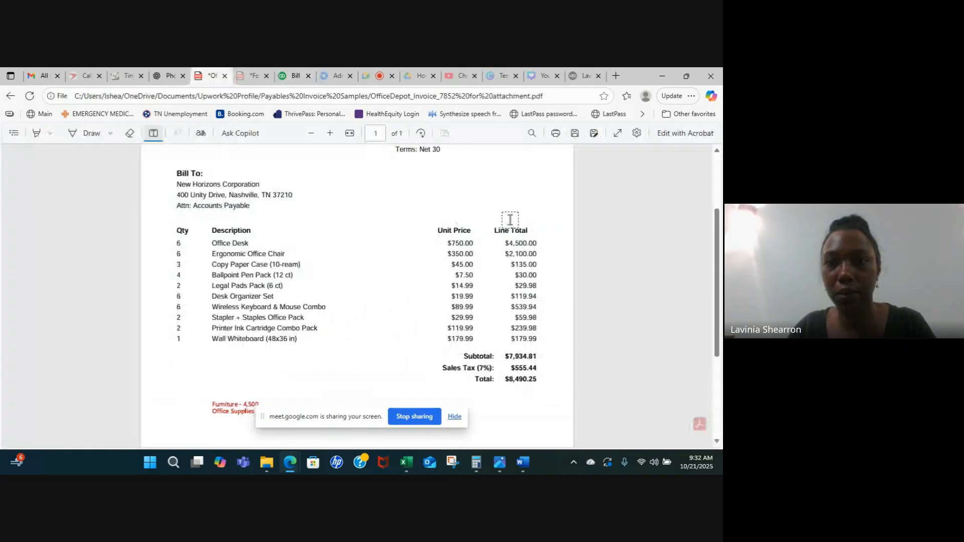
{"action": "scroll", "coordinate": [509, 220], "scroll_direction": "up", "scroll_amount": 2}
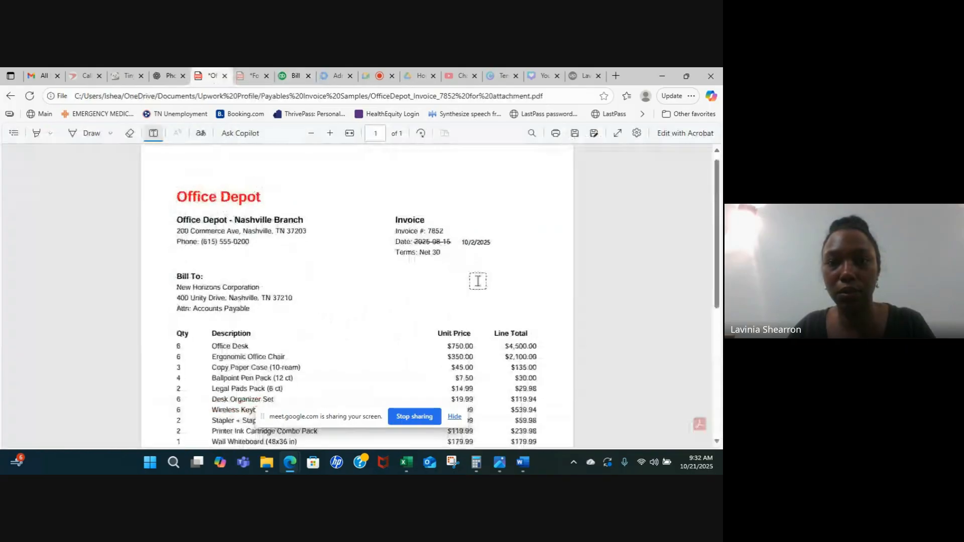
{"action": "scroll", "coordinate": [477, 281], "scroll_direction": "down", "scroll_amount": 2}
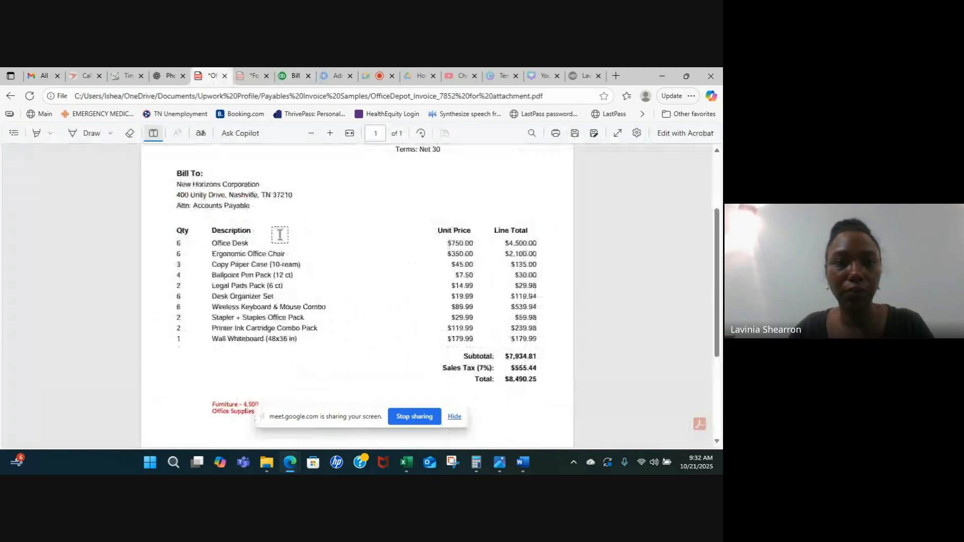
{"action": "scroll", "coordinate": [327, 246], "scroll_direction": "up", "scroll_amount": 1}
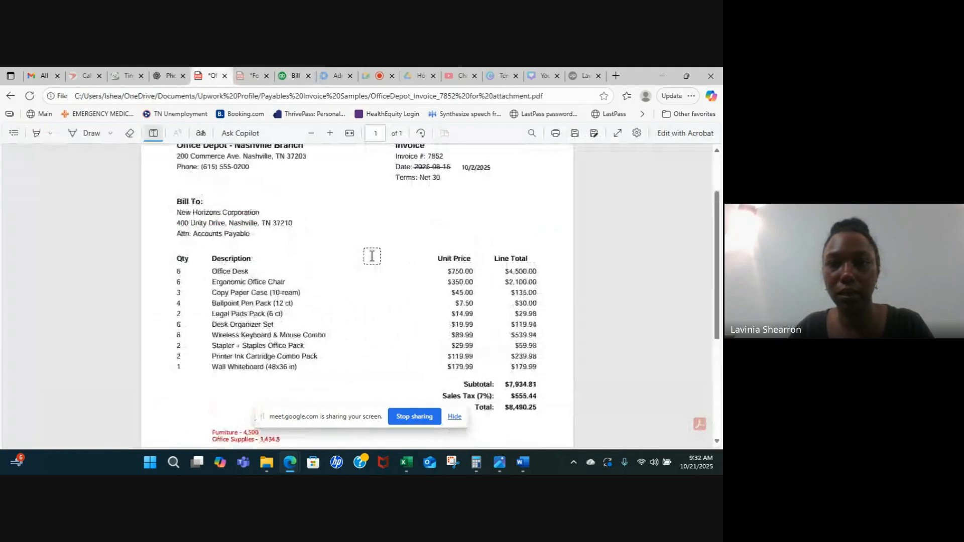
{"action": "scroll", "coordinate": [372, 256], "scroll_direction": "up", "scroll_amount": 1}
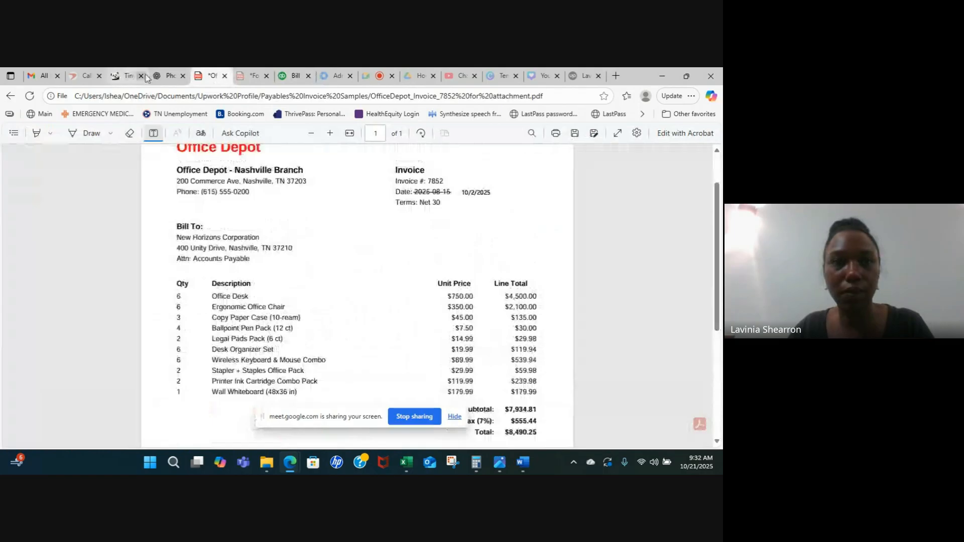
{"action": "left_click", "coordinate": [295, 76]}
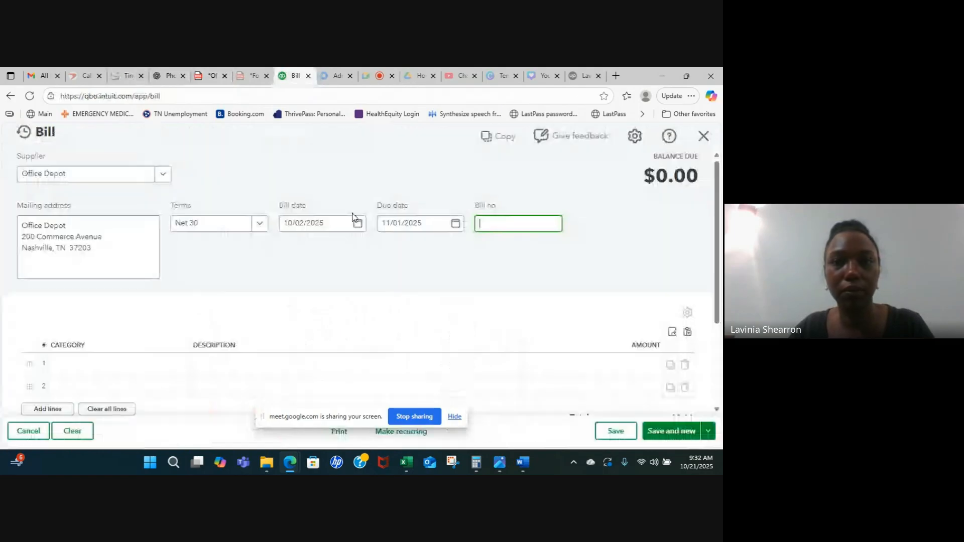
{"action": "type", "text": "785"}
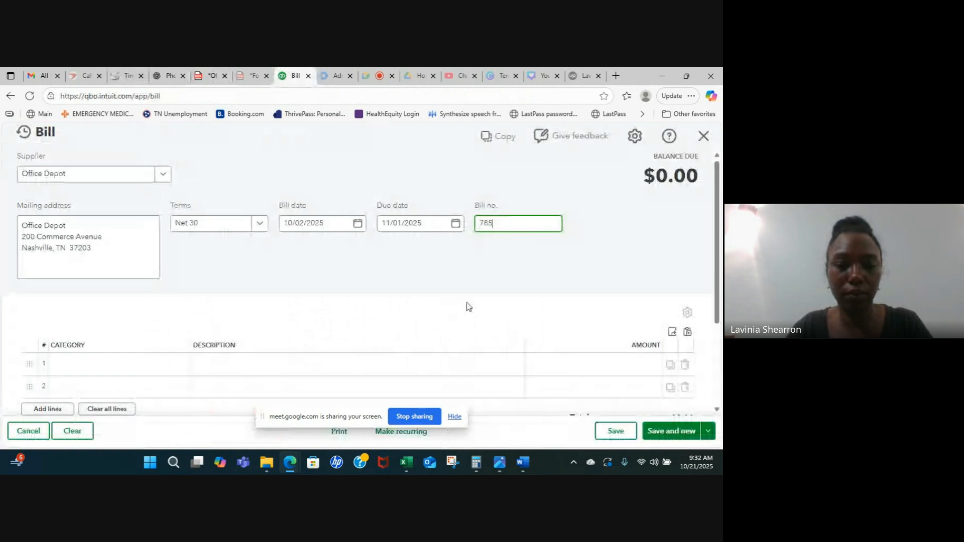
{"action": "type", "text": "2"}
{"action": "key", "text": "Tab"}
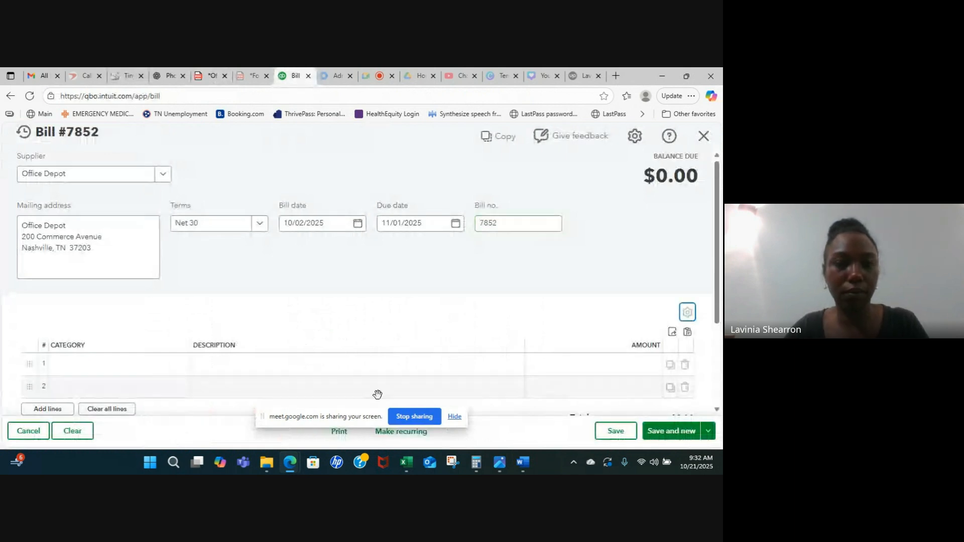
- Fill the bill's first line with category 1430 Furniture and Fixtures and the description "6 desks"
{"action": "scroll", "coordinate": [378, 394], "scroll_direction": "down", "scroll_amount": 1}
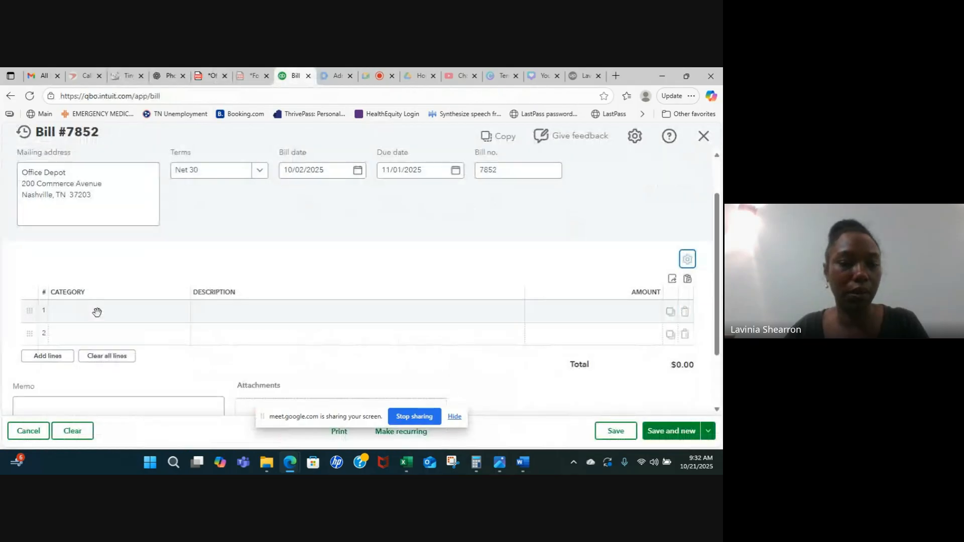
{"action": "left_click", "coordinate": [97, 312]}
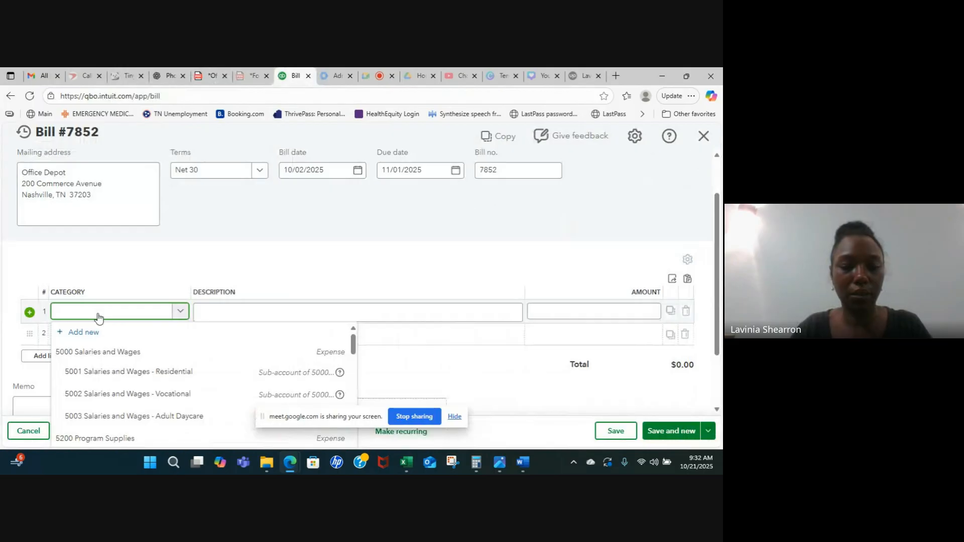
{"action": "type", "text": "Fu"}
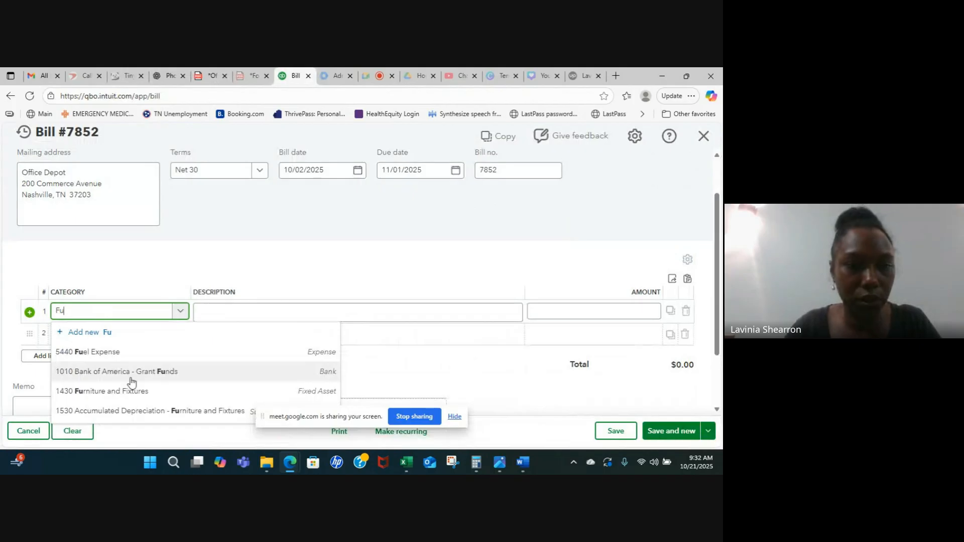
{"action": "left_click", "coordinate": [131, 390]}
{"action": "left_click", "coordinate": [247, 316]}
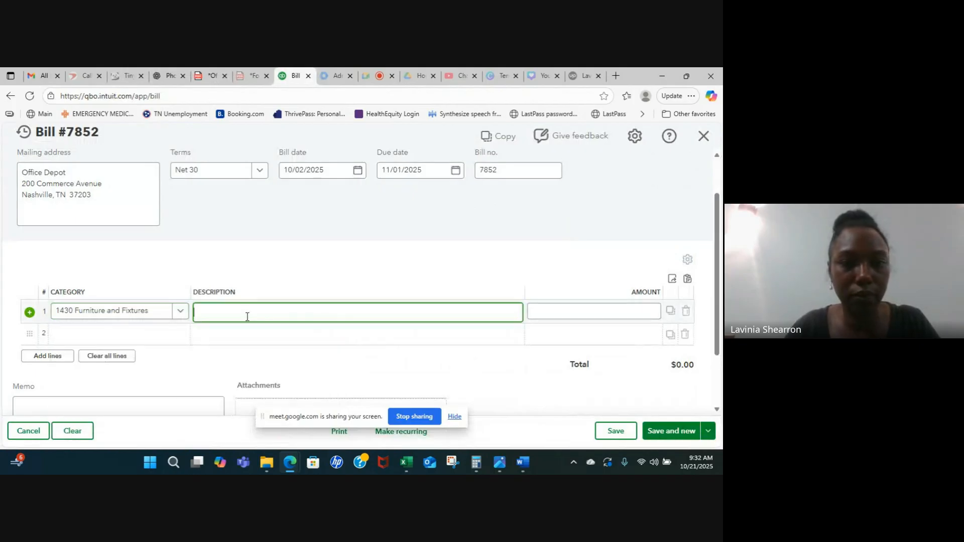
{"action": "type", "text": "6"}
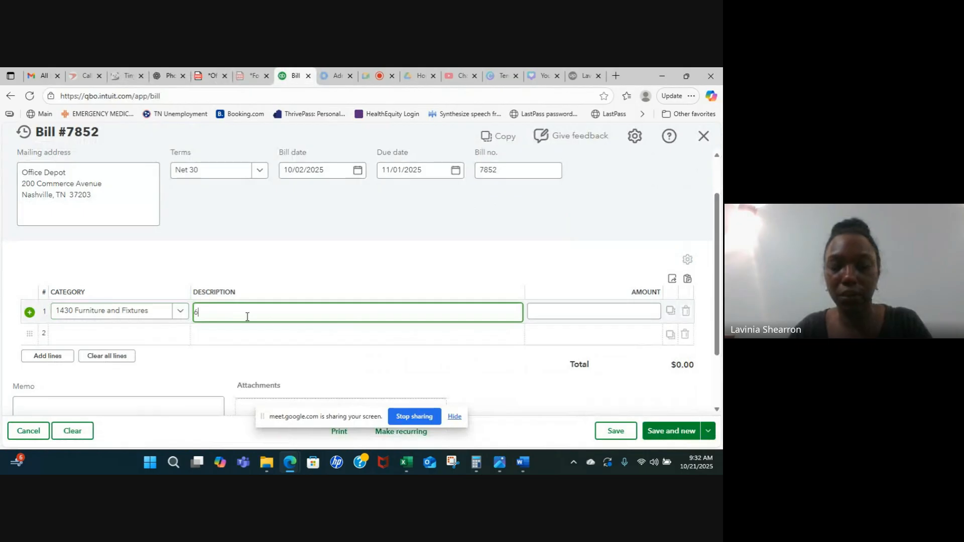
{"action": "type", "text": " desk"}
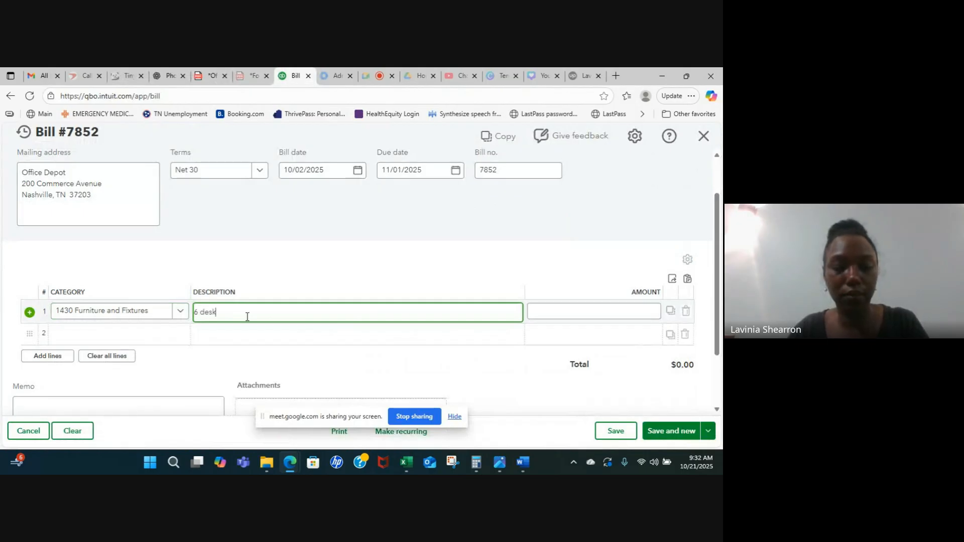
{"action": "type", "text": "s"}
{"action": "key", "text": "Tab"}
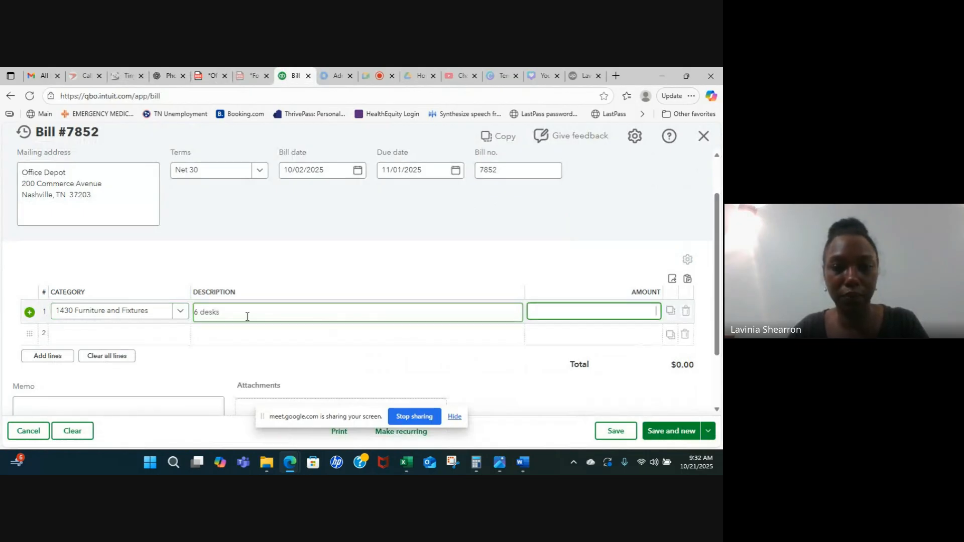
- Check the desk total on the invoice PDF and set the first line's amount to $4,500.00 in QuickBooks
{"action": "left_click", "coordinate": [206, 79]}
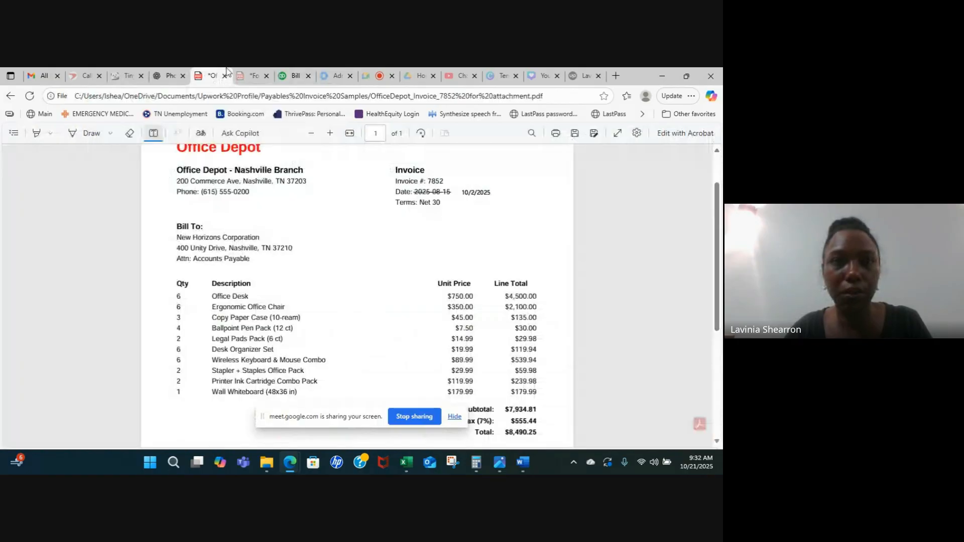
{"action": "left_click", "coordinate": [294, 75]}
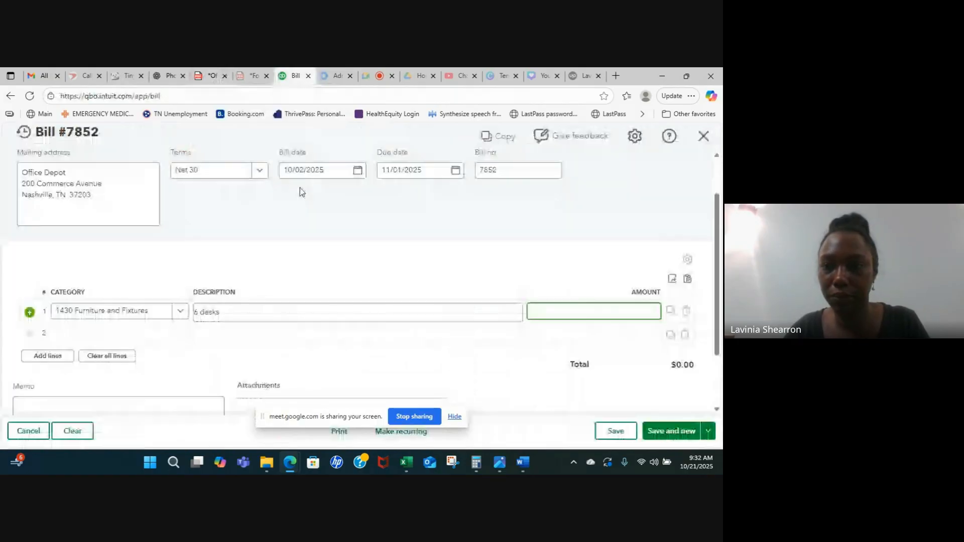
{"action": "type", "text": "4500"}
{"action": "left_click", "coordinate": [295, 192]}
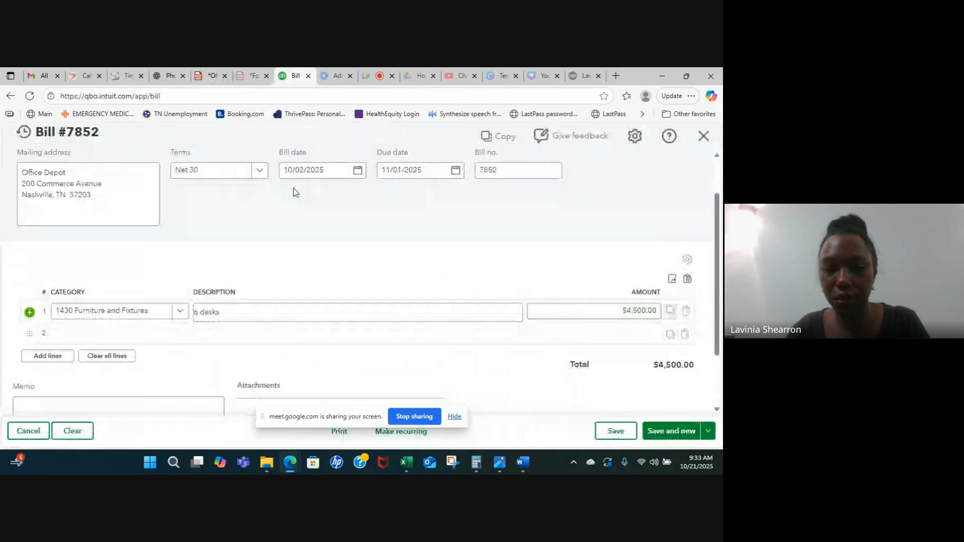
- Set the category of the bill's second line to 5210 Office Supplies
{"action": "left_click", "coordinate": [75, 341]}
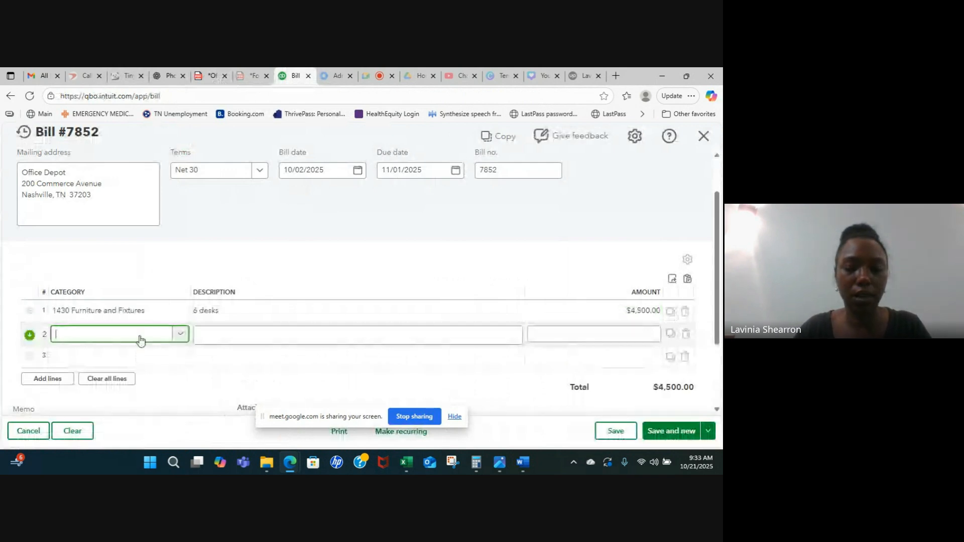
{"action": "type", "text": "Office"}
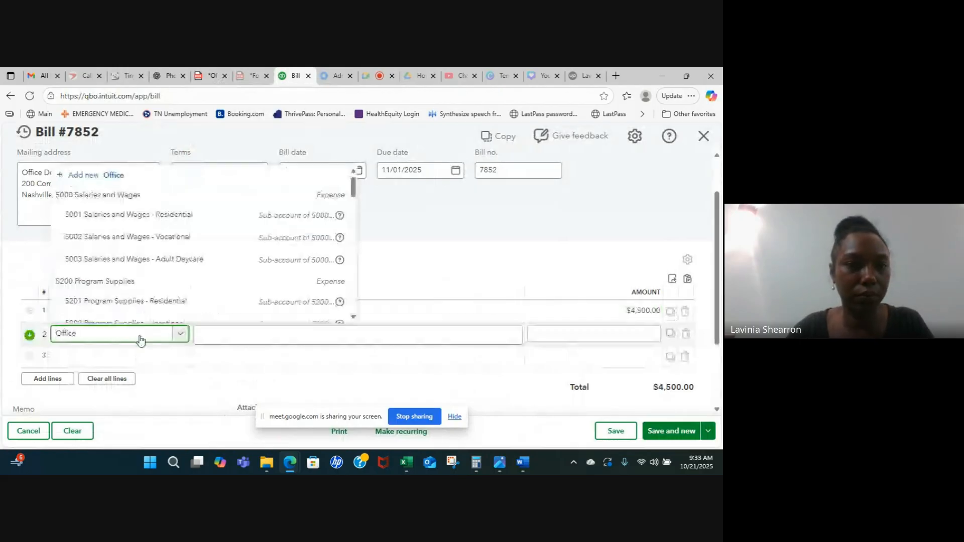
{"action": "left_click", "coordinate": [143, 313]}
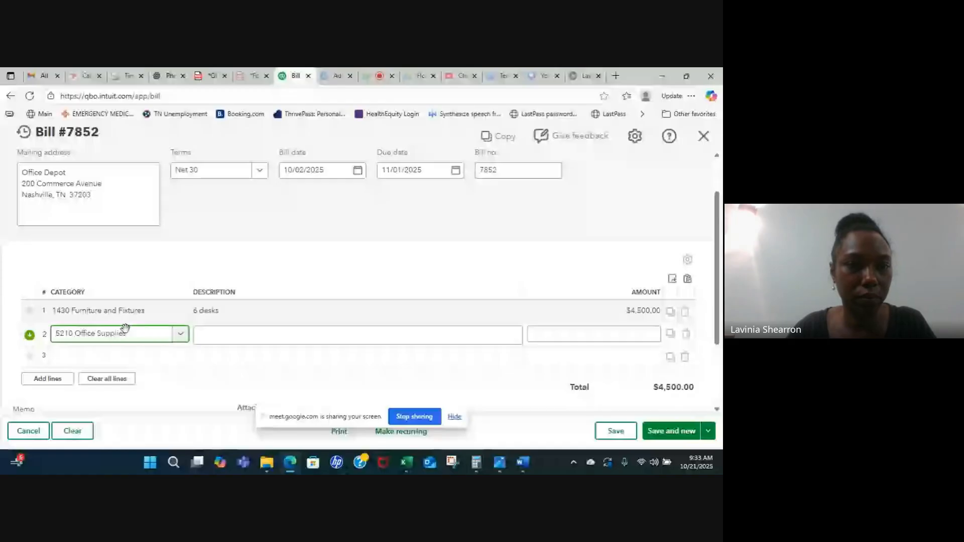
{"action": "key", "text": "Tab"}
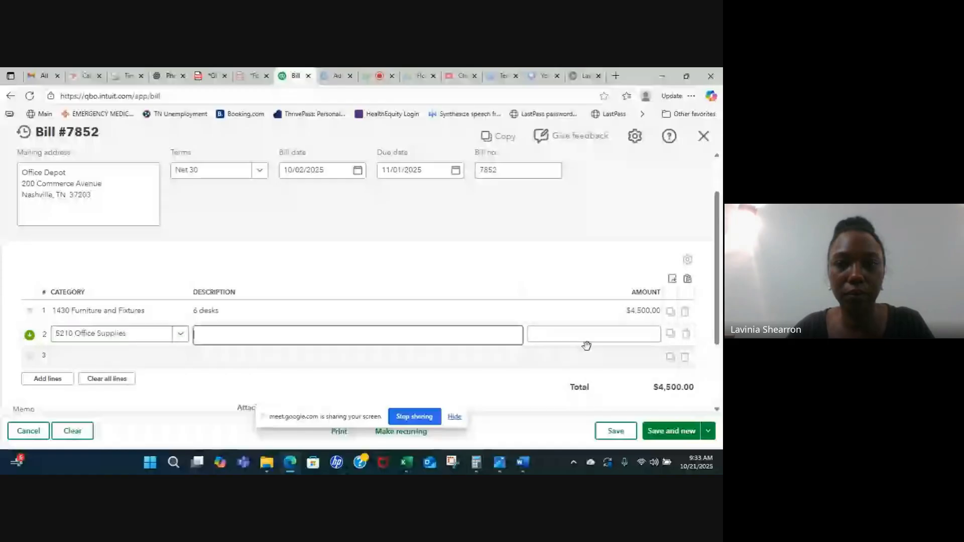
- Look up the office supplies total noted on the Office Depot PDF and set the second line's amount to $3,434.81 in QuickBooks
{"action": "left_click", "coordinate": [586, 344]}
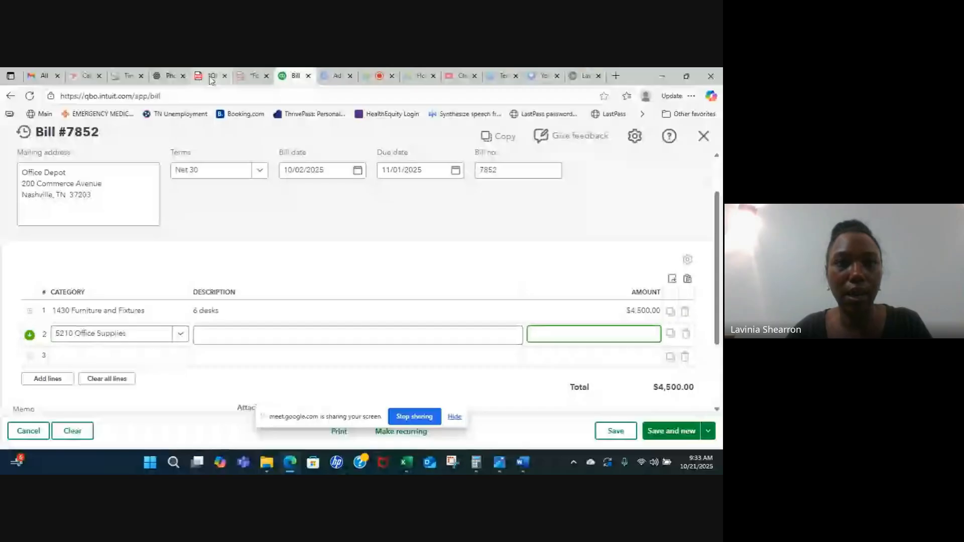
{"action": "left_click", "coordinate": [211, 78]}
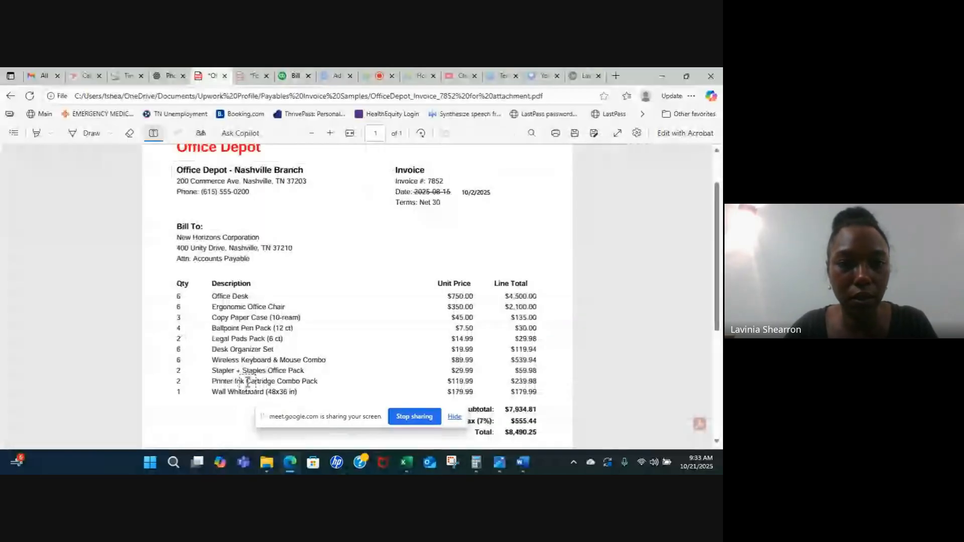
{"action": "scroll", "coordinate": [248, 384], "scroll_direction": "down", "scroll_amount": 3}
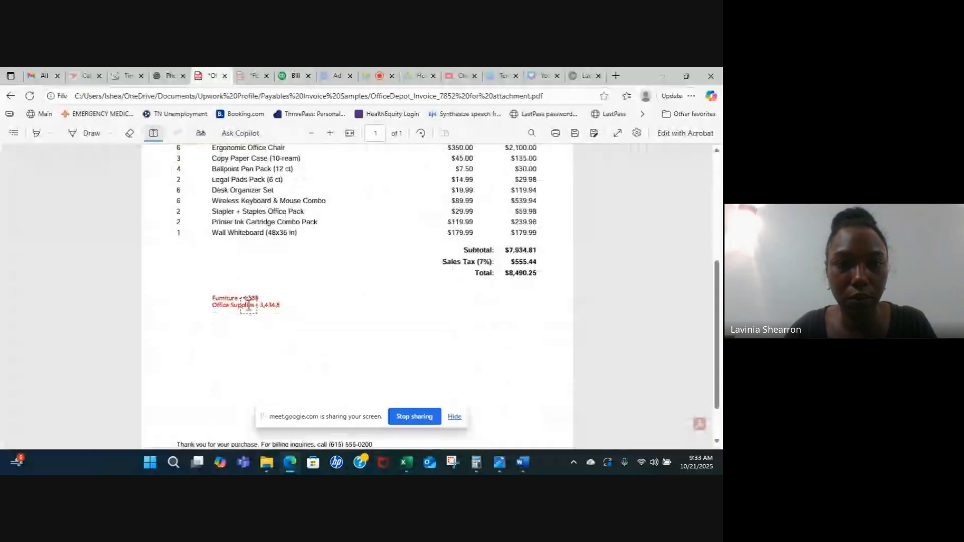
{"action": "left_click", "coordinate": [249, 305]}
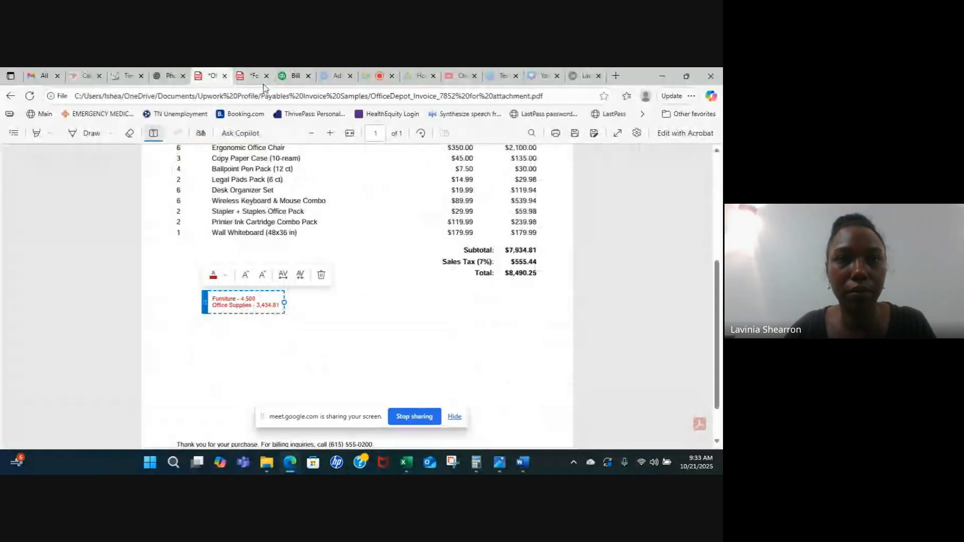
{"action": "left_click", "coordinate": [295, 76]}
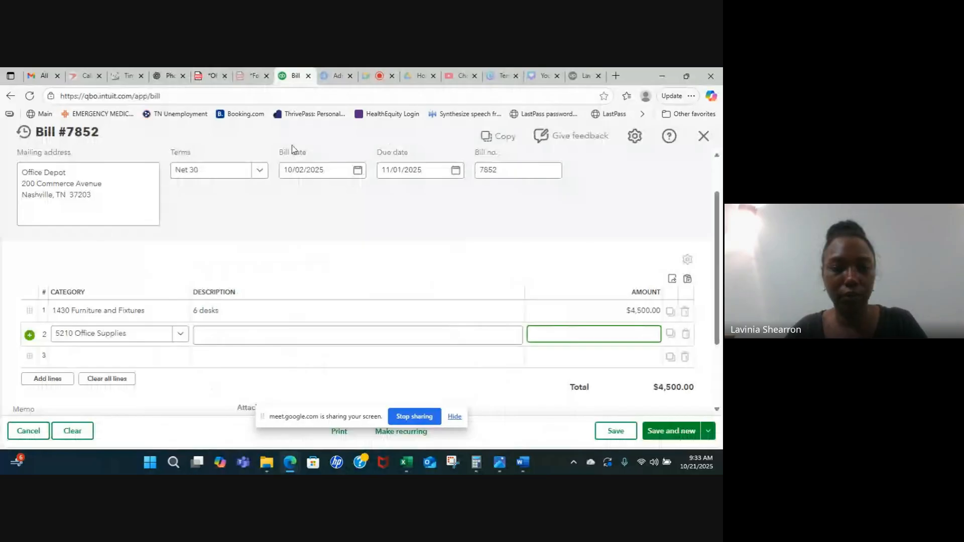
{"action": "type", "text": "3434"}
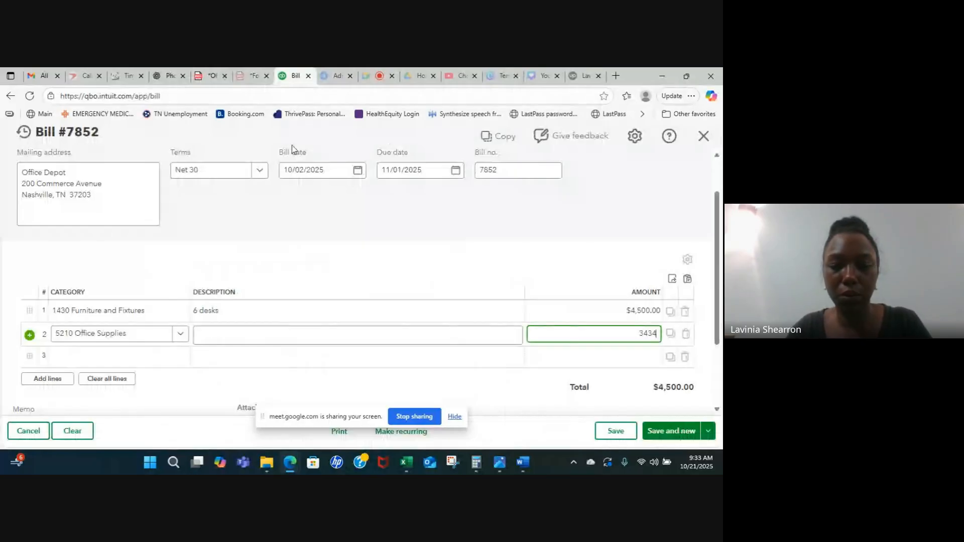
{"action": "type", "text": ".81"}
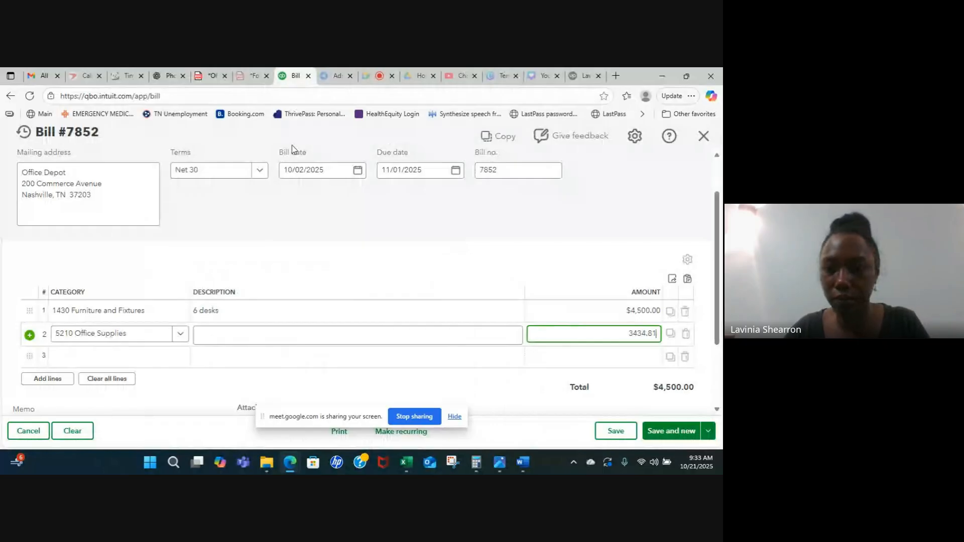
{"action": "key", "text": "Tab"}
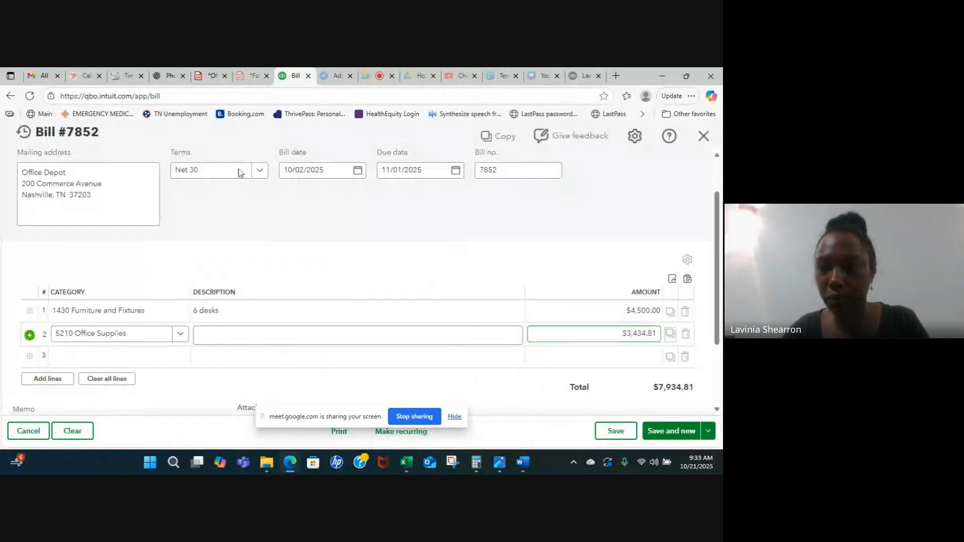
- Review the Office Depot invoice PDF once more, and save and close bill 7852 in QuickBooks
{"action": "left_click", "coordinate": [212, 76]}
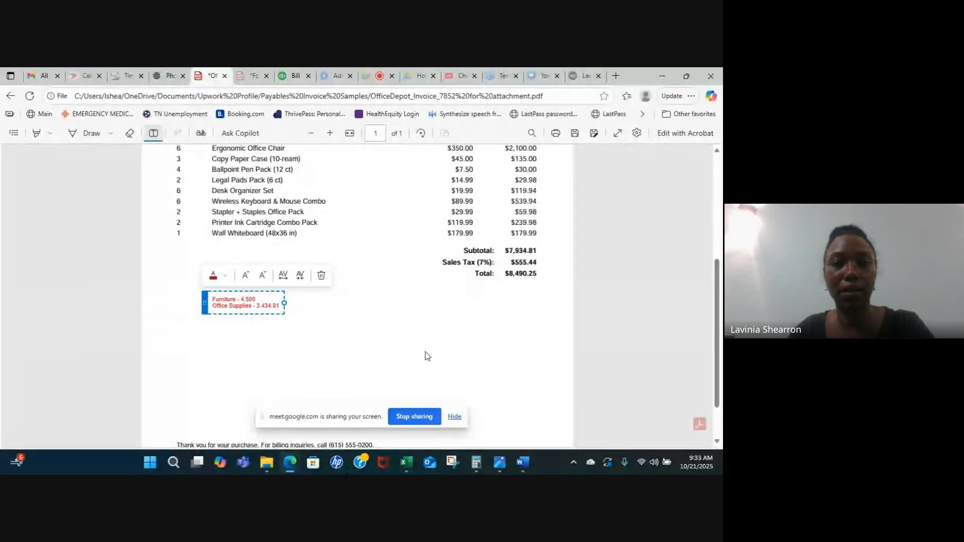
{"action": "scroll", "coordinate": [408, 305], "scroll_direction": "up", "scroll_amount": 2}
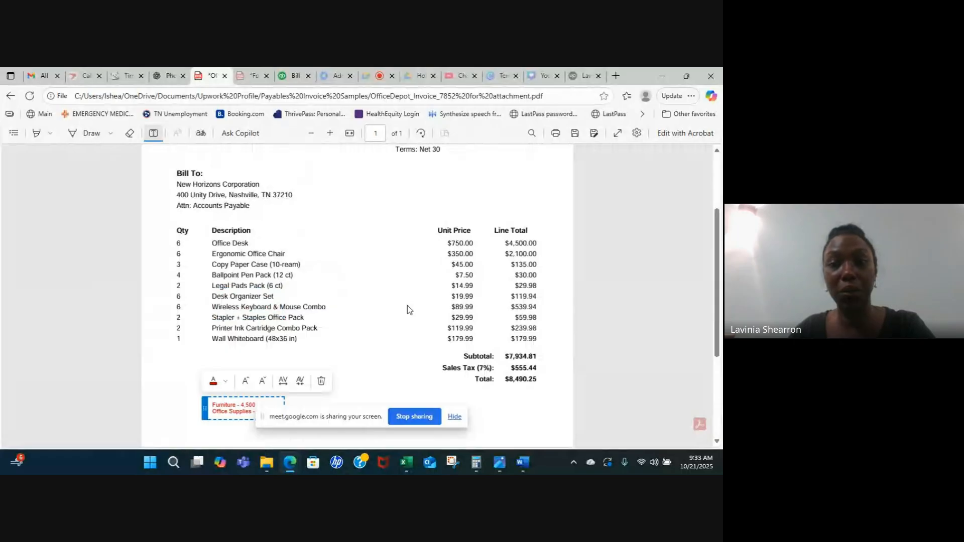
{"action": "scroll", "coordinate": [365, 255], "scroll_direction": "up", "scroll_amount": 2}
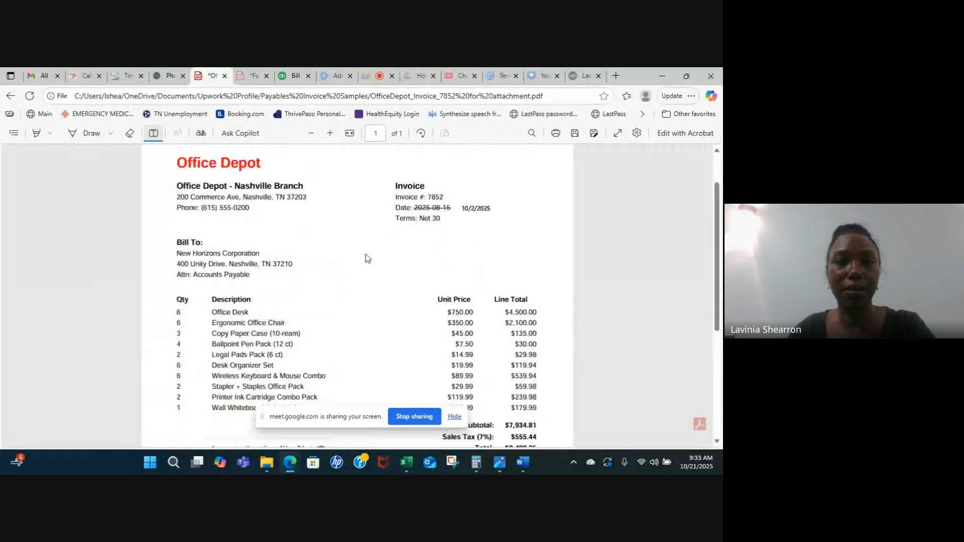
{"action": "scroll", "coordinate": [367, 258], "scroll_direction": "down", "scroll_amount": 2}
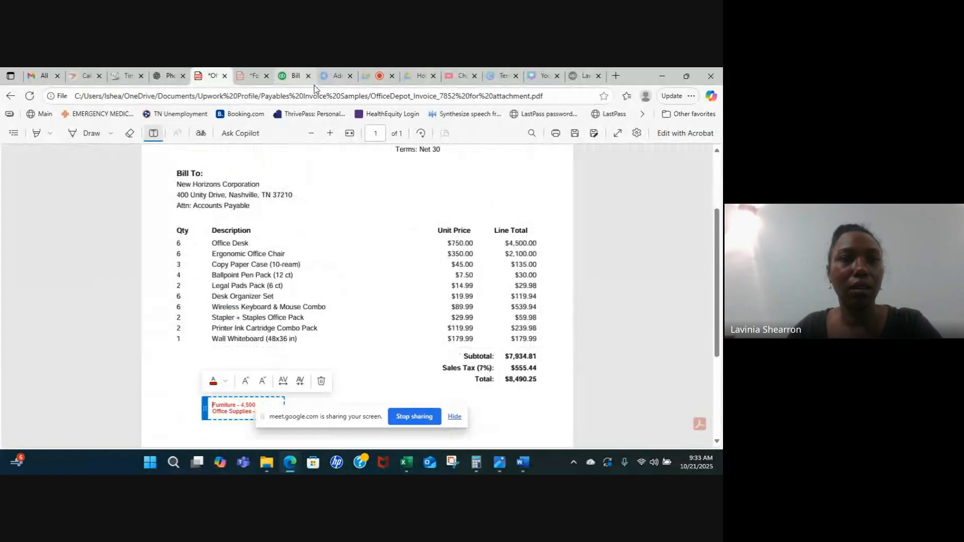
{"action": "left_click", "coordinate": [301, 76]}
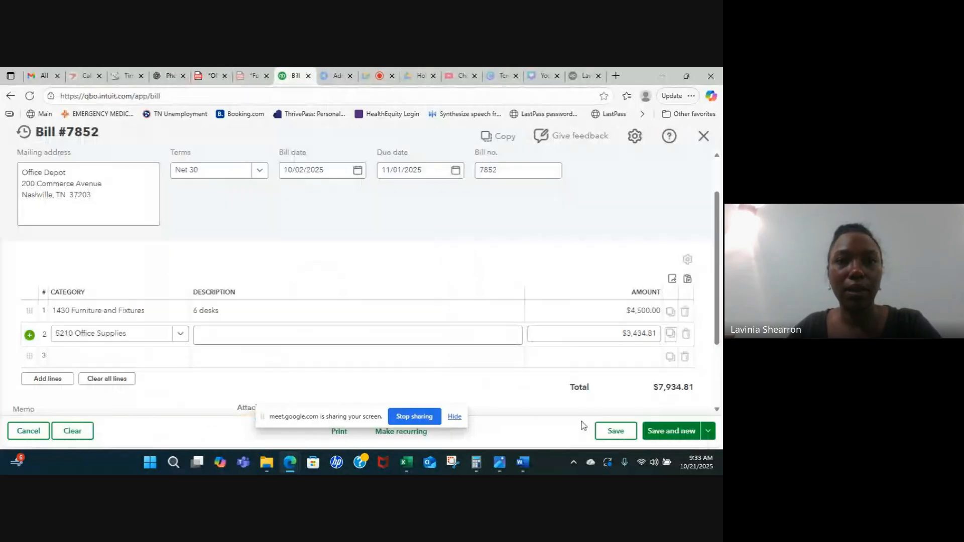
{"action": "left_click", "coordinate": [610, 431]}
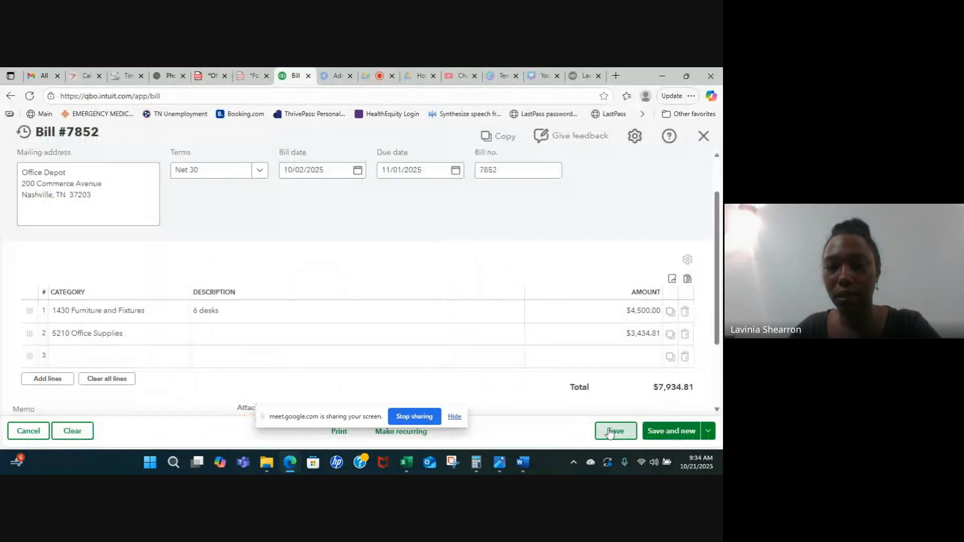
{"action": "left_click", "coordinate": [609, 432]}
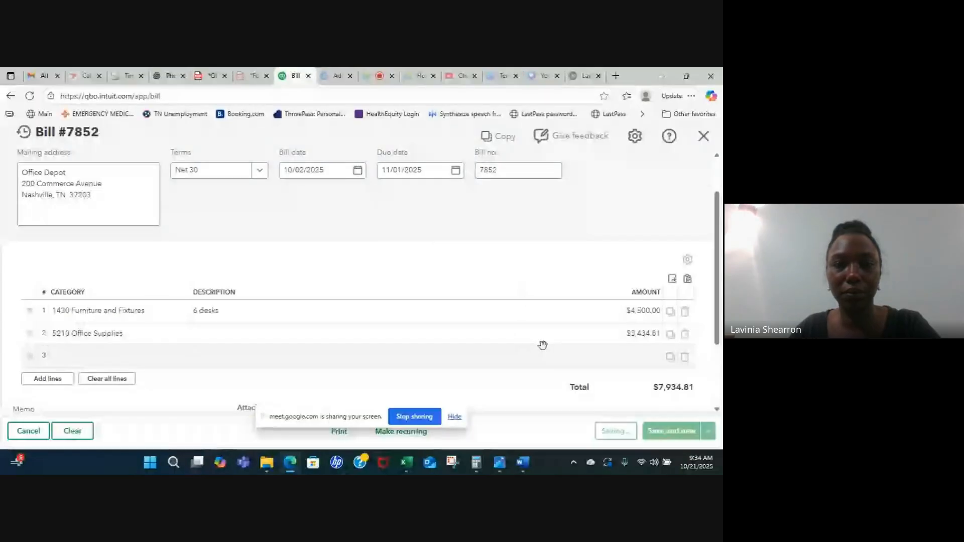
{"action": "scroll", "coordinate": [542, 345], "scroll_direction": "down", "scroll_amount": 2}
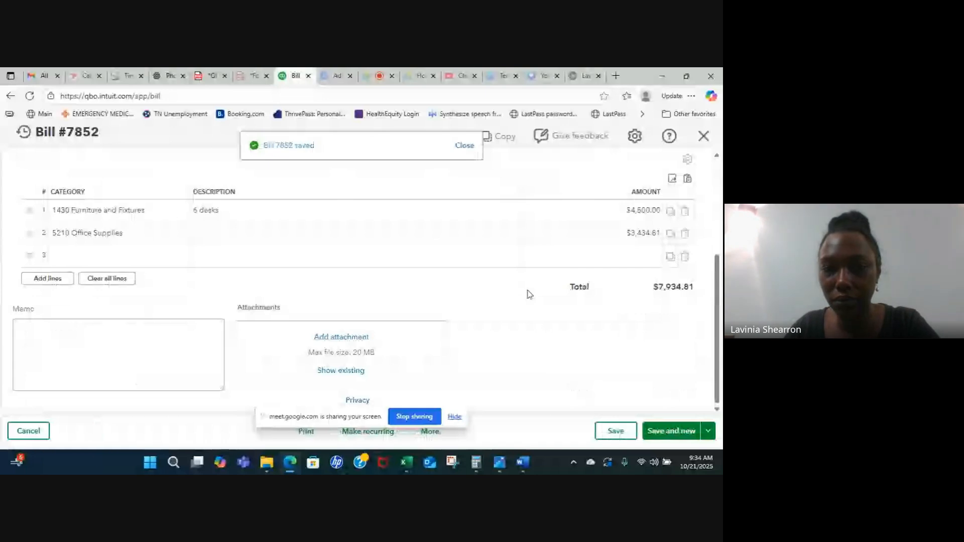
{"action": "left_click", "coordinate": [708, 430]}
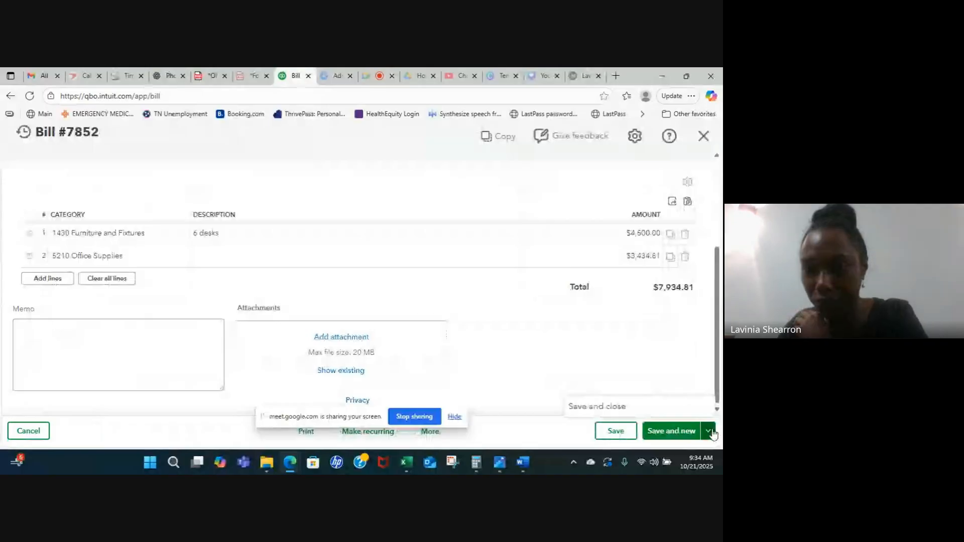
{"action": "left_click", "coordinate": [638, 410]}
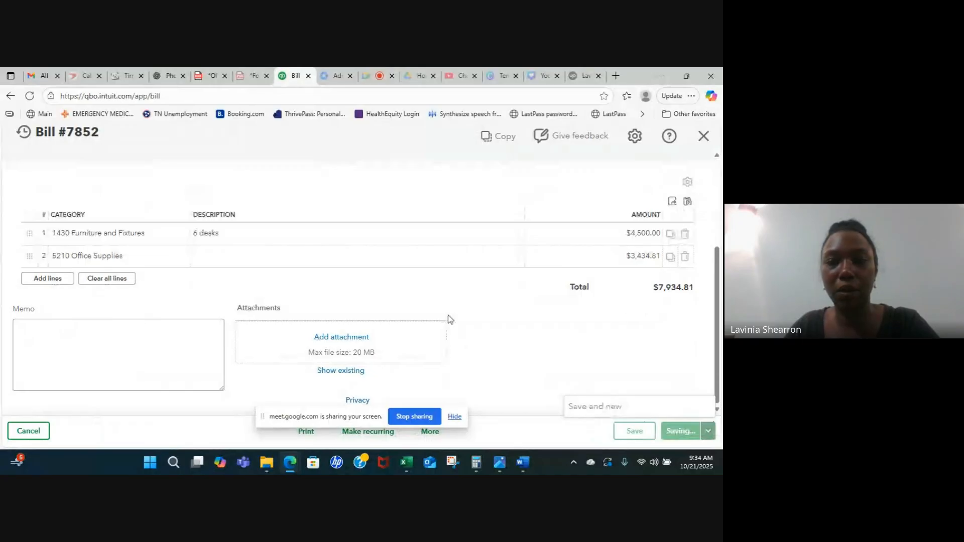
- Start a new bill, view the Ford invoice PDF, and choose Ford Motor Company - Nashville as the supplier in QuickBooks
{"action": "left_click", "coordinate": [70, 188]}
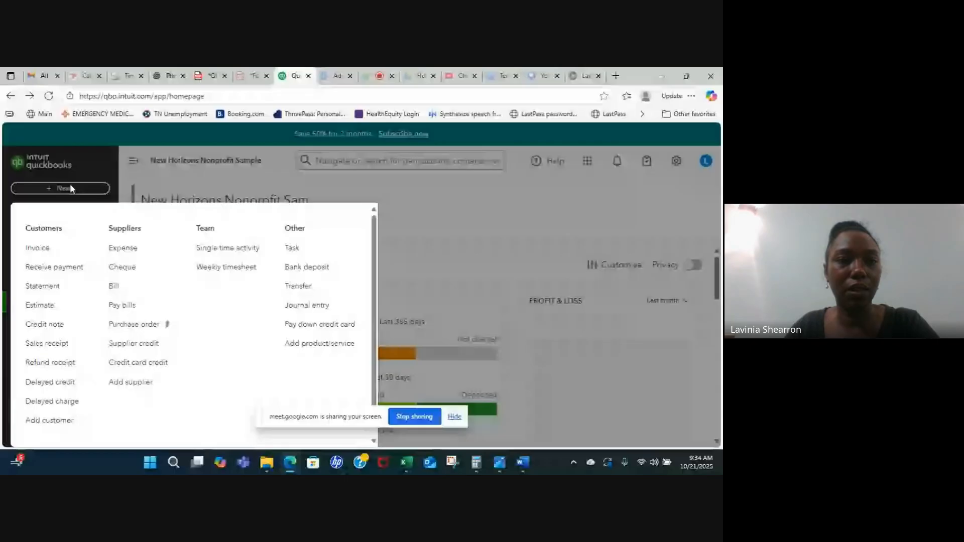
{"action": "left_click", "coordinate": [118, 293]}
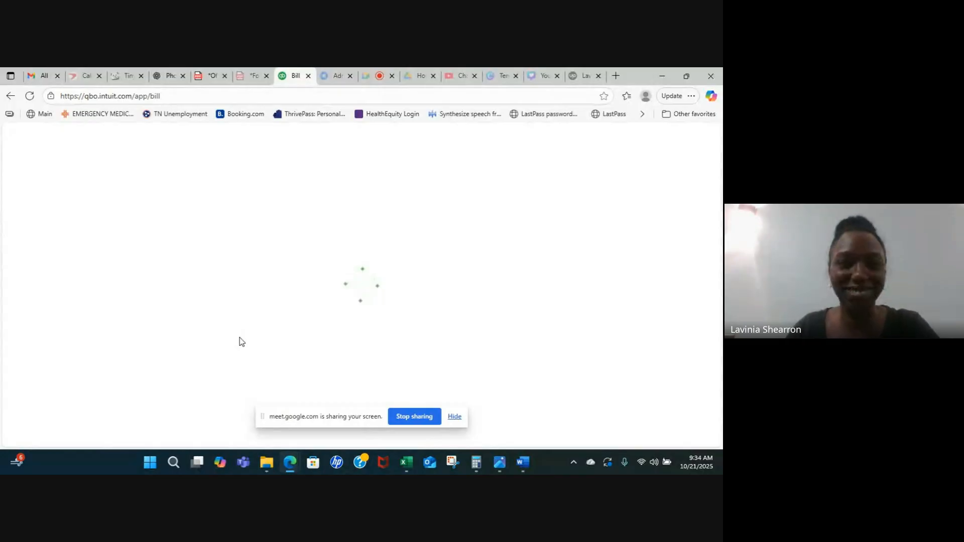
{"action": "key", "text": "ctrl+shift+Tab"}
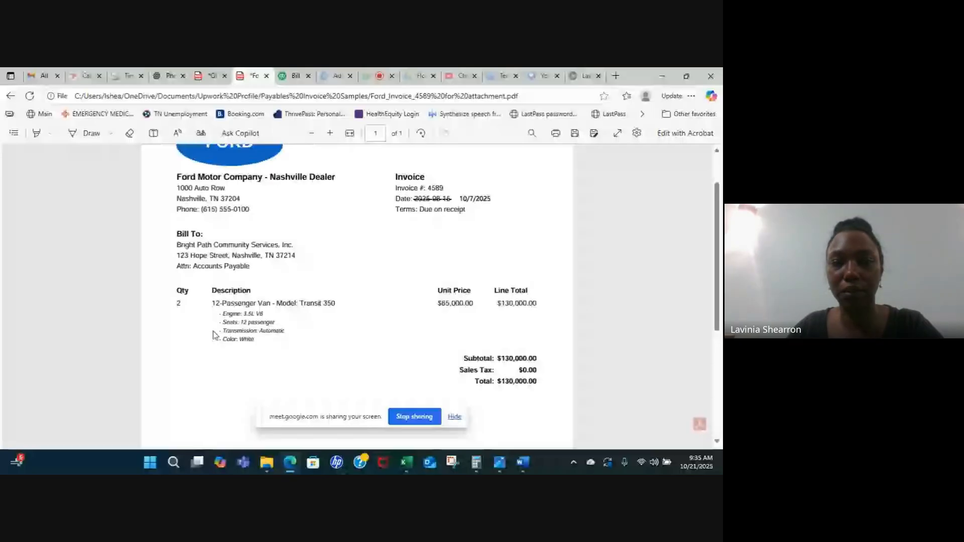
{"action": "left_click", "coordinate": [296, 78]}
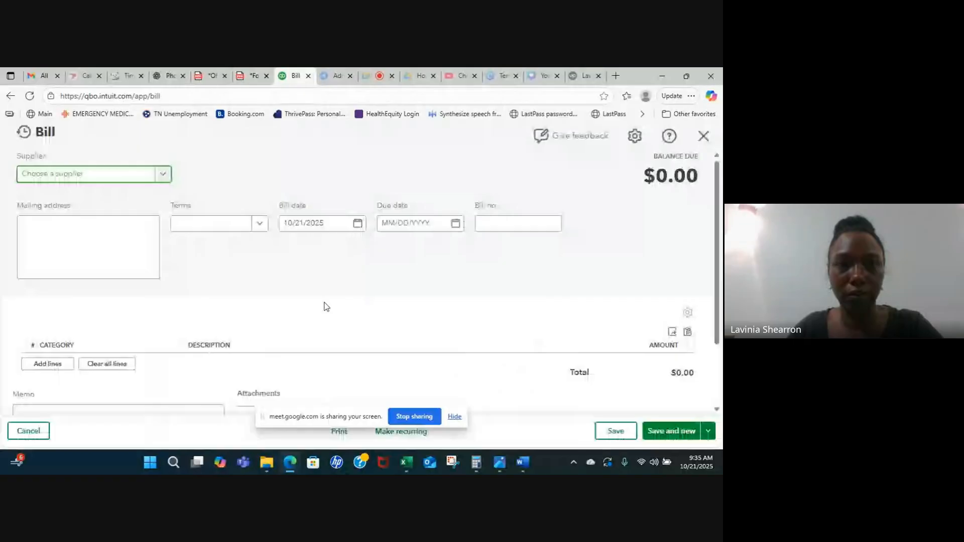
- Check the Ford invoice PDF and set the bill's terms to Due on receipt, bill date to 10/07/2025 and bill number to 4589
{"action": "left_click", "coordinate": [259, 223]}
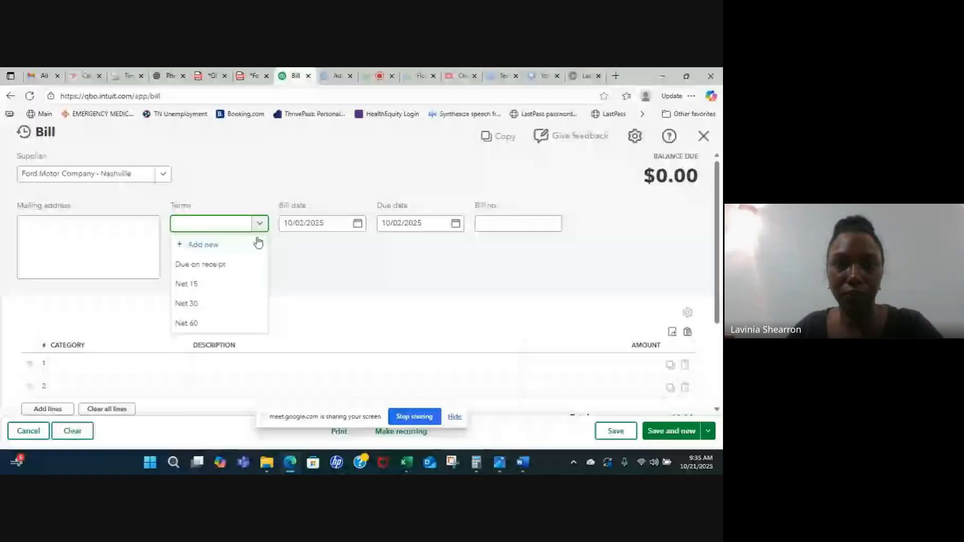
{"action": "left_click", "coordinate": [254, 76]}
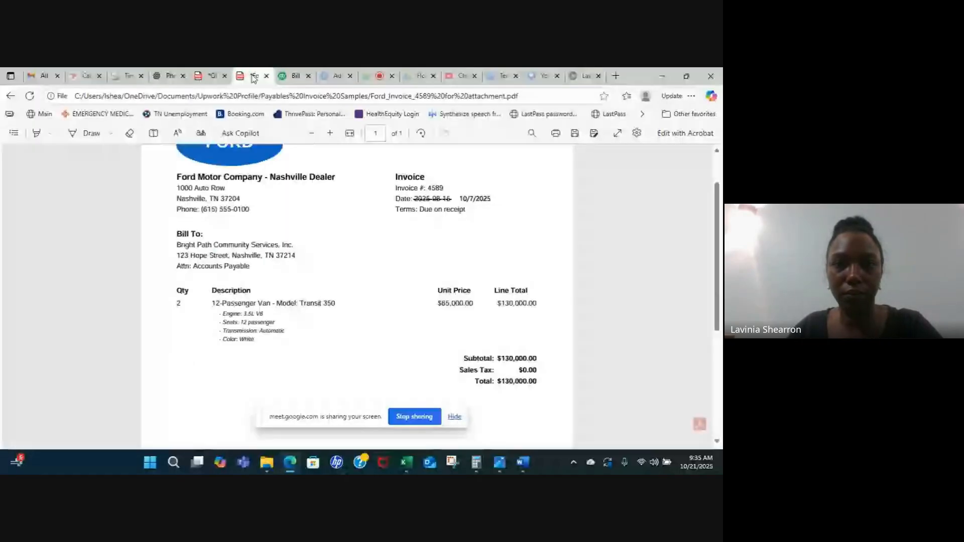
{"action": "left_click", "coordinate": [296, 76]}
{"action": "left_click", "coordinate": [539, 223]}
{"action": "type", "text": "458"}
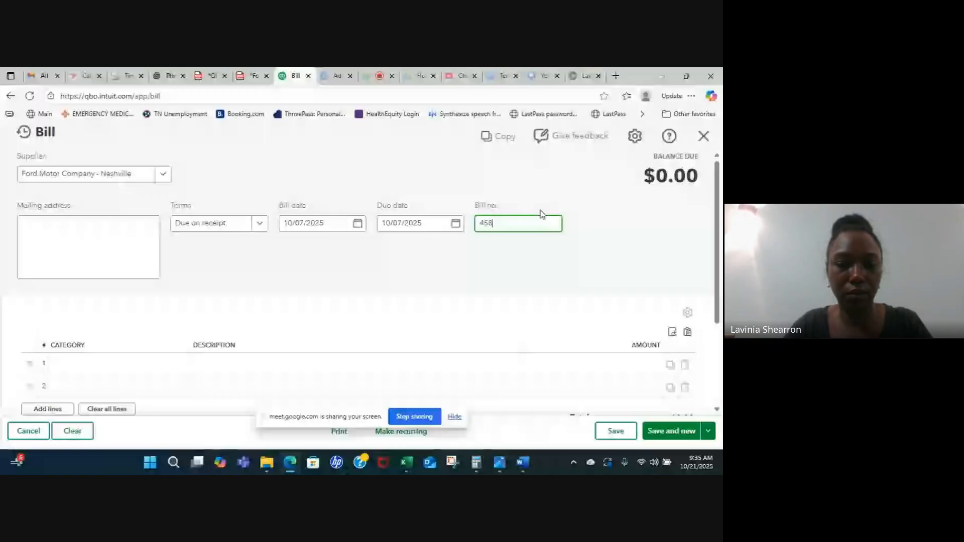
{"action": "type", "text": "9"}
{"action": "key", "text": "Tab"}
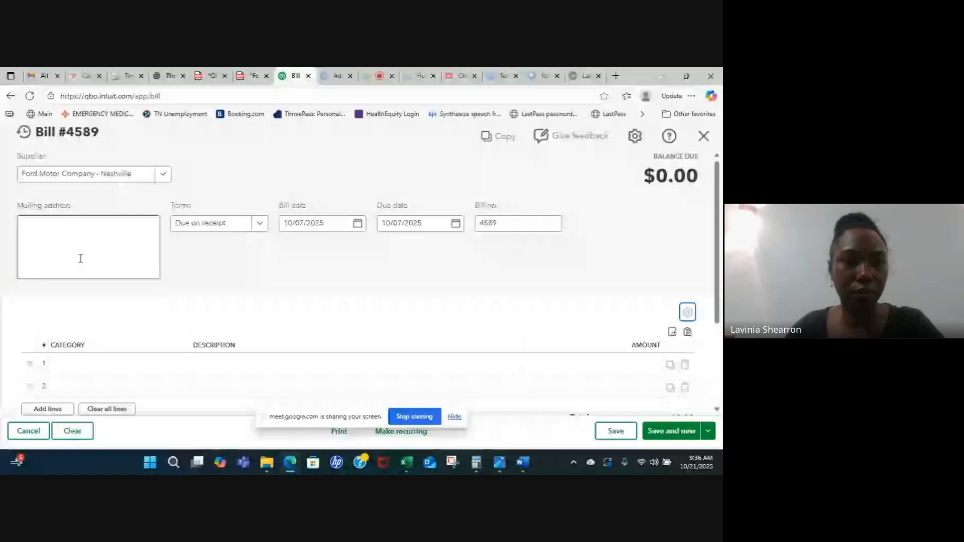
- Set the category of the bill's first line to 1450 Vehicles
{"action": "key", "text": "Tab"}
{"action": "type", "text": "vehicles"}
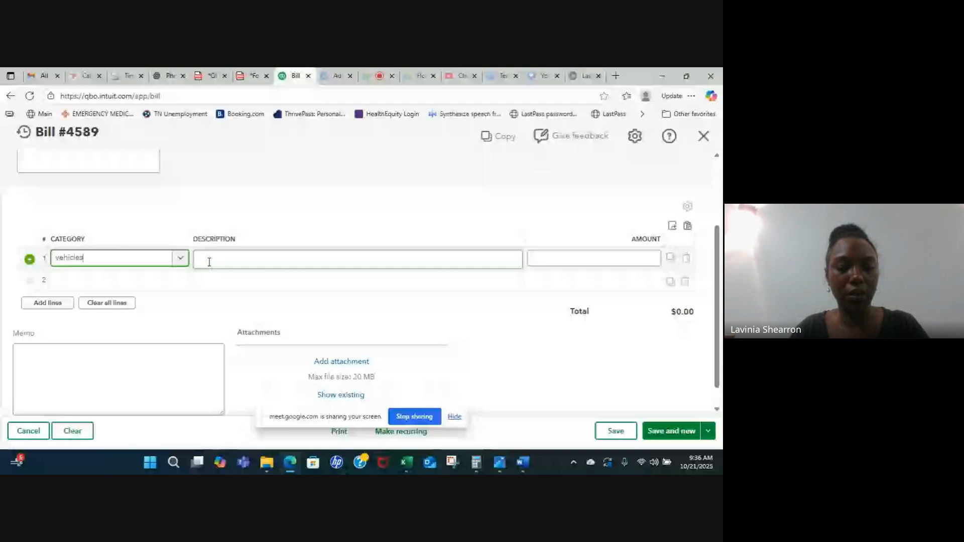
{"action": "left_click", "coordinate": [186, 261]}
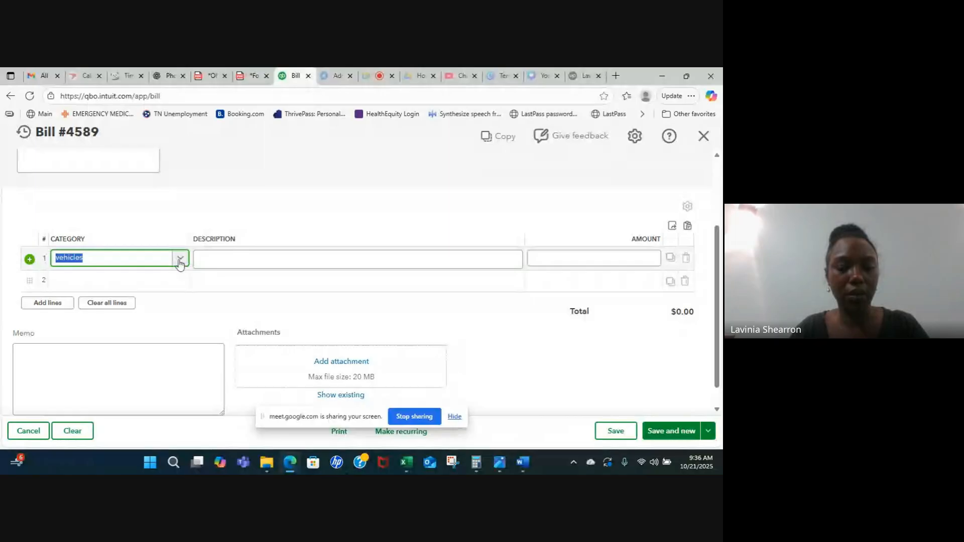
{"action": "scroll", "coordinate": [180, 264], "scroll_direction": "up", "scroll_amount": 2}
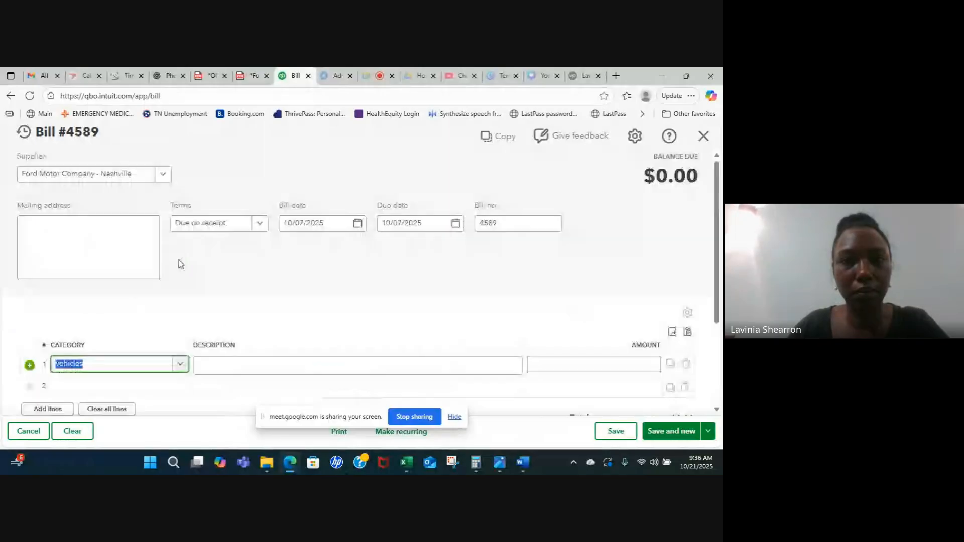
{"action": "scroll", "coordinate": [181, 264], "scroll_direction": "down", "scroll_amount": 2}
{"action": "key", "text": "BackSpace"}
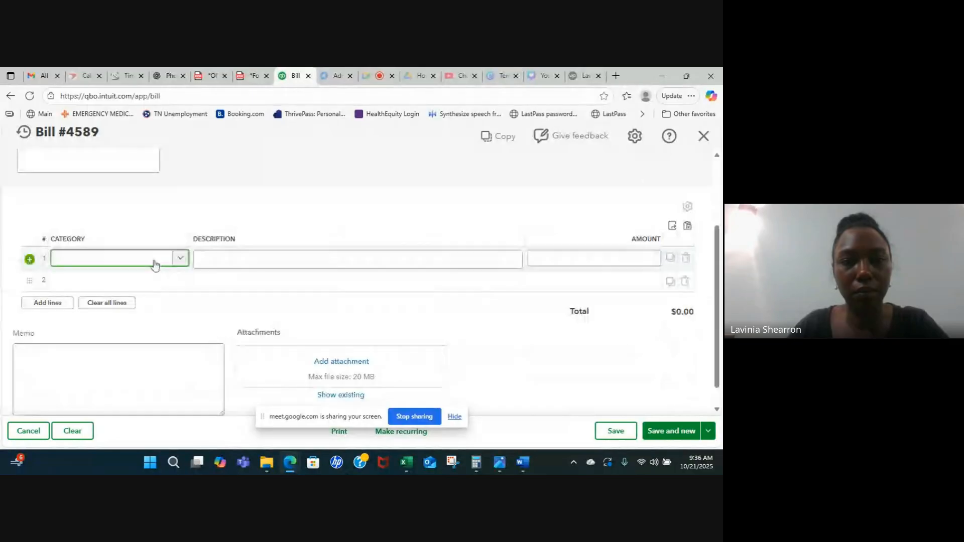
{"action": "type", "text": "ve"}
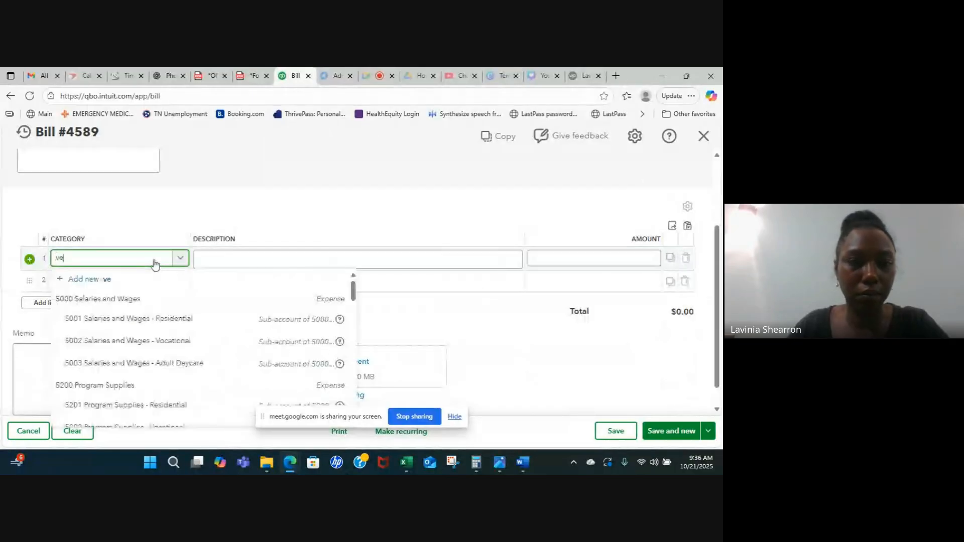
{"action": "type", "text": "hicle"}
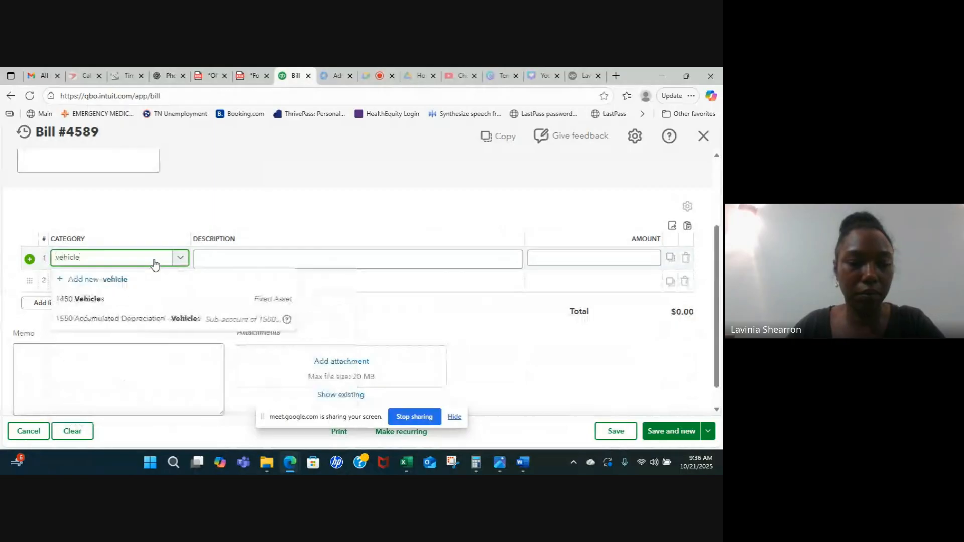
{"action": "left_click", "coordinate": [123, 306]}
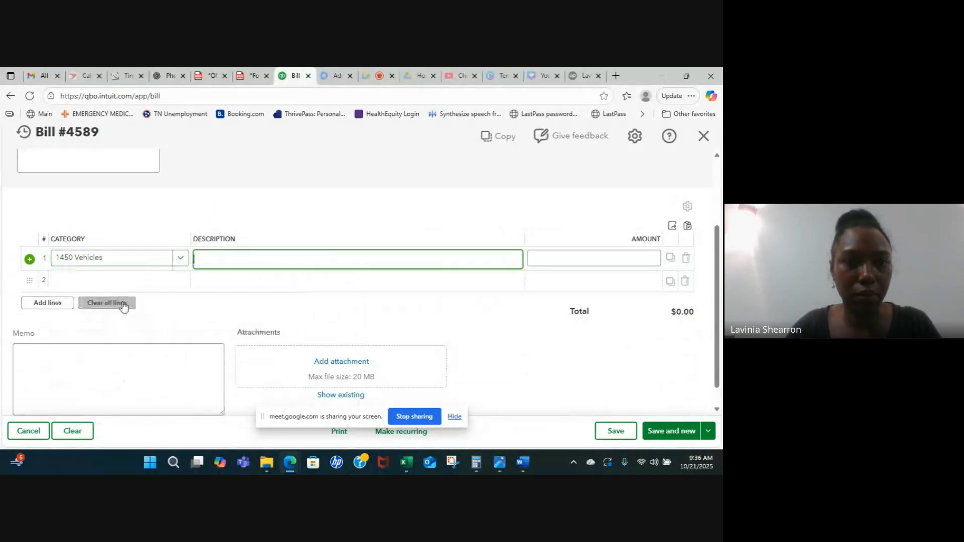
- Enter "2 12 Passenger Vans" as the first line's description
{"action": "type", "text": "2"}
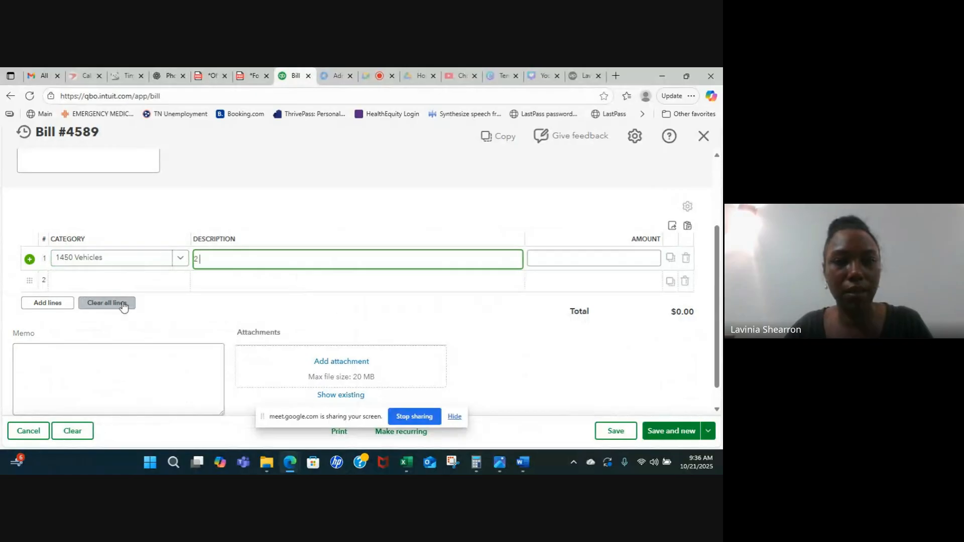
{"action": "type", "text": " 12 Pas"}
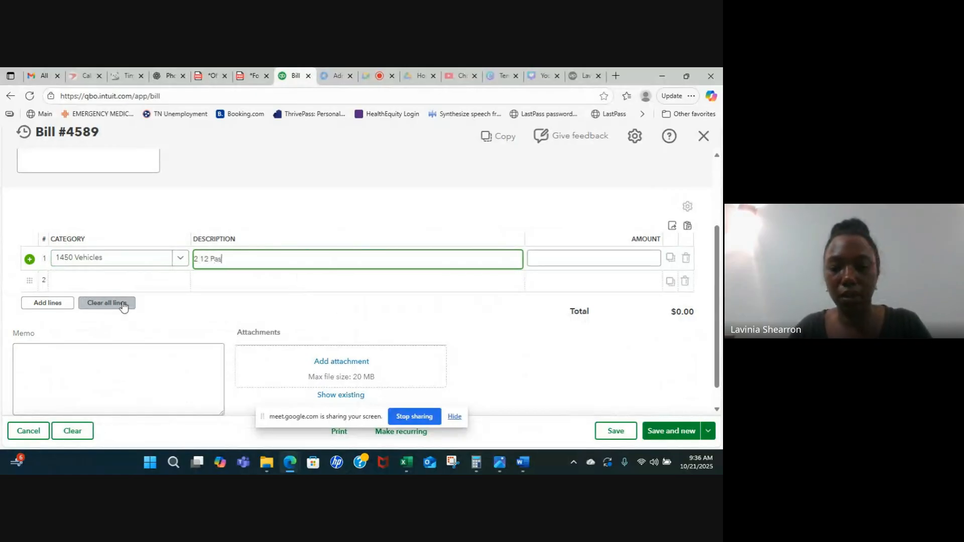
{"action": "type", "text": "senger"}
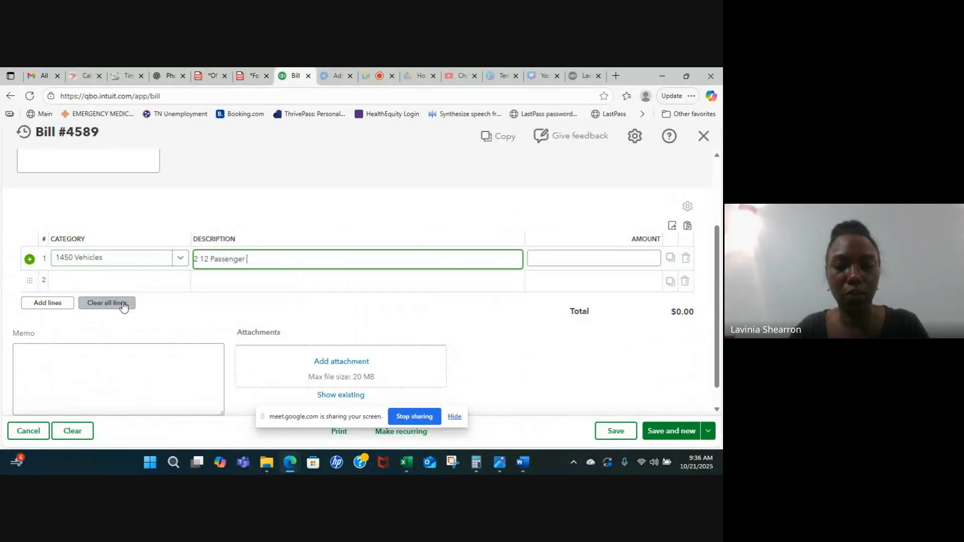
{"action": "type", "text": " V"}
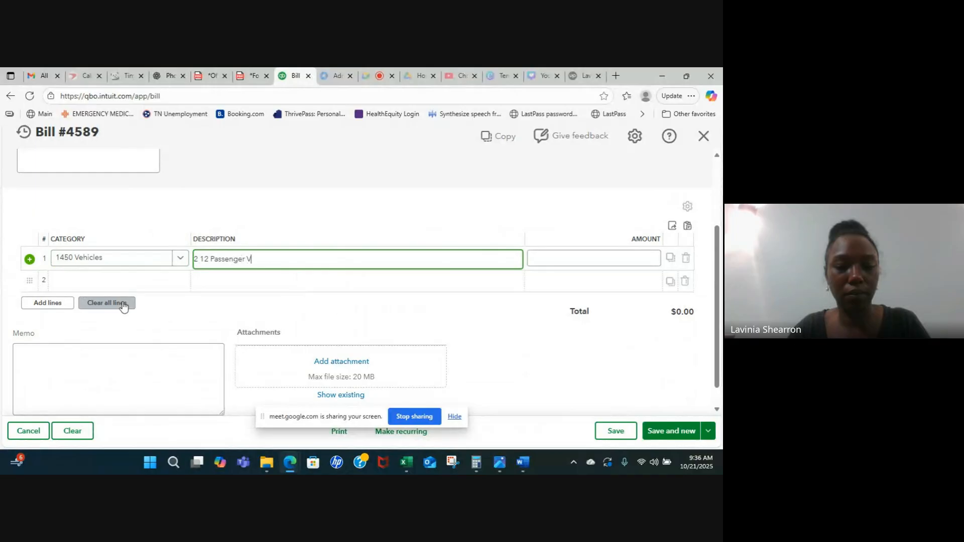
{"action": "type", "text": "ans"}
{"action": "key", "text": "Tab"}
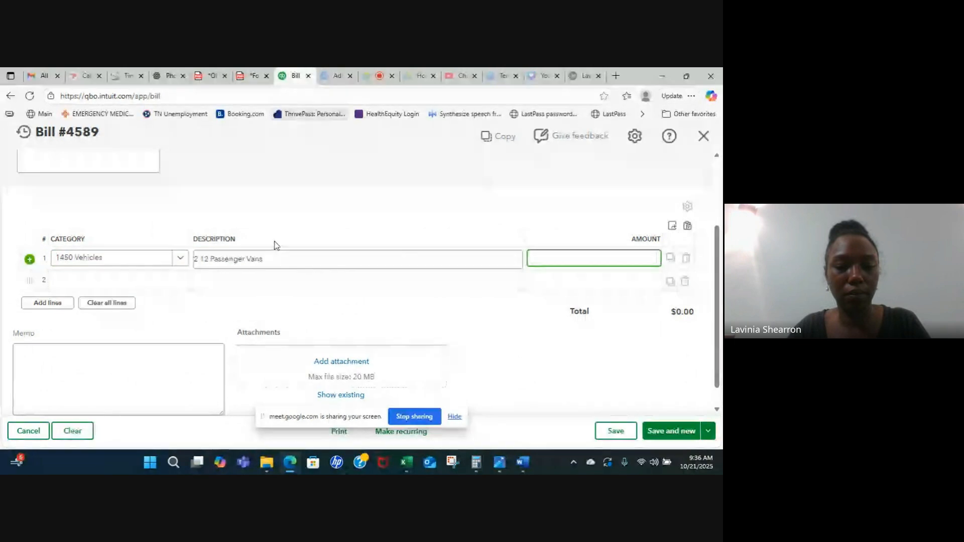
- Check the line total on the Ford invoice PDF and set the first line's amount to $130,000.00 in QuickBooks
{"action": "left_click", "coordinate": [254, 75]}
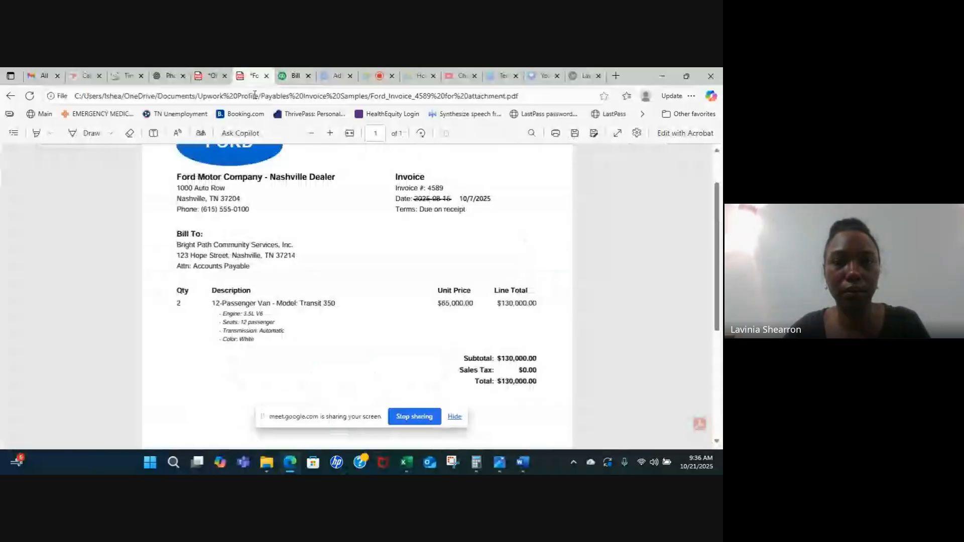
{"action": "left_click", "coordinate": [294, 76]}
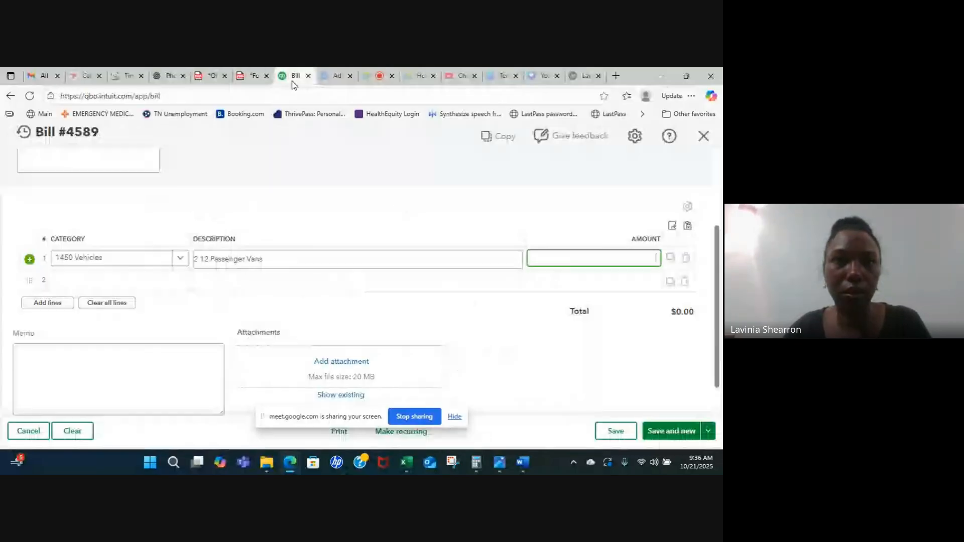
{"action": "type", "text": "130000"}
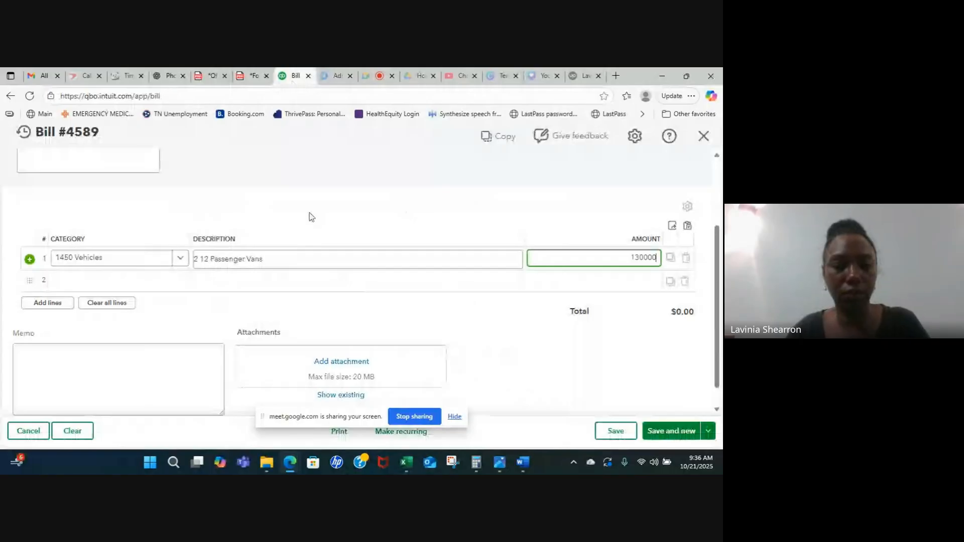
{"action": "key", "text": "Tab"}
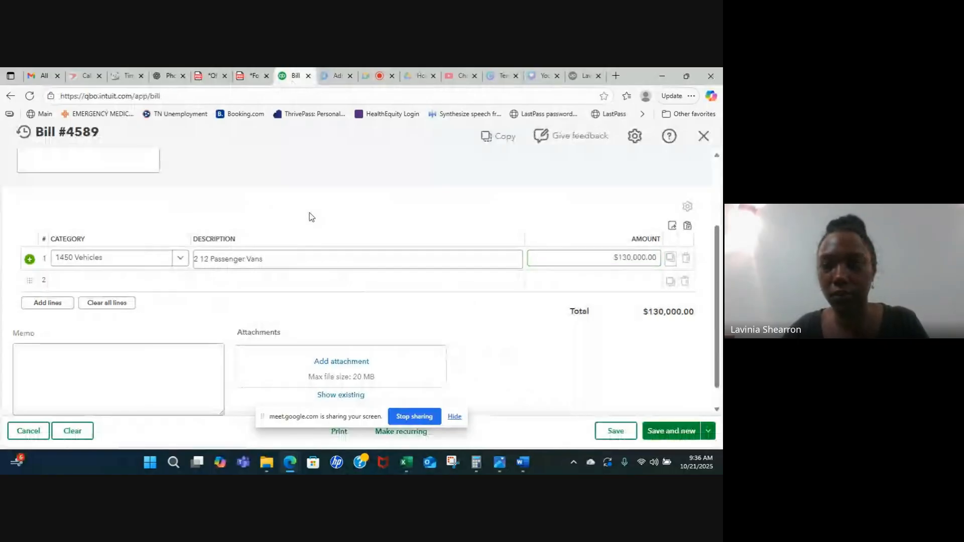
- Attach "Ford_Invoice_4589 for attachment" from the Payables Invoice Samples folder to bill 4589, and save and close the bill
{"action": "scroll", "coordinate": [176, 328], "scroll_direction": "down", "scroll_amount": 1}
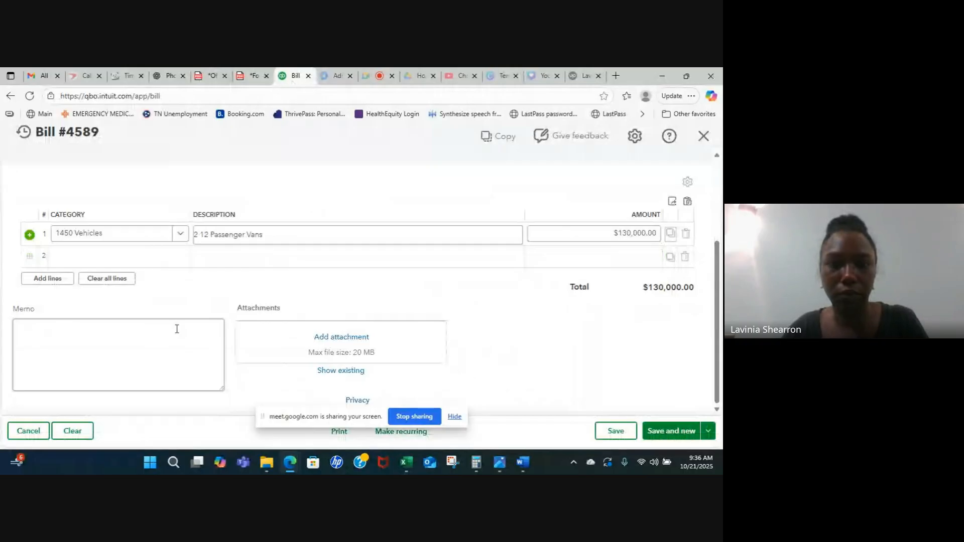
{"action": "left_click", "coordinate": [347, 343]}
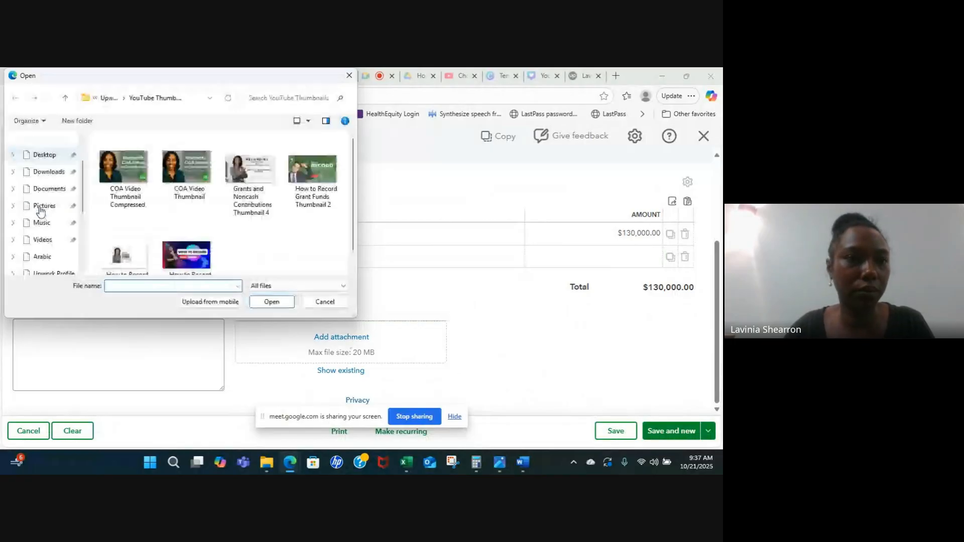
{"action": "scroll", "coordinate": [41, 211], "scroll_direction": "down", "scroll_amount": 3}
{"action": "left_click", "coordinate": [44, 205]}
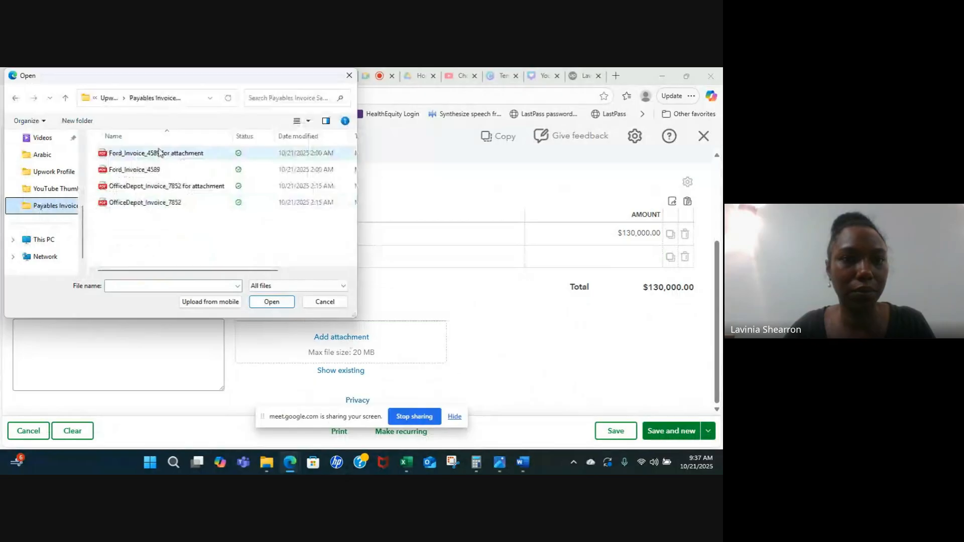
{"action": "double_click", "coordinate": [159, 153]}
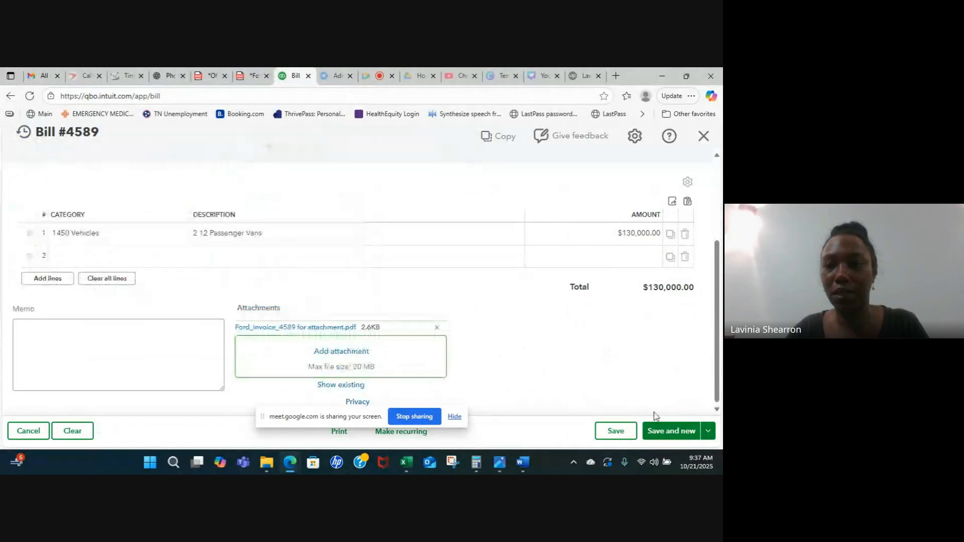
{"action": "left_click", "coordinate": [708, 432]}
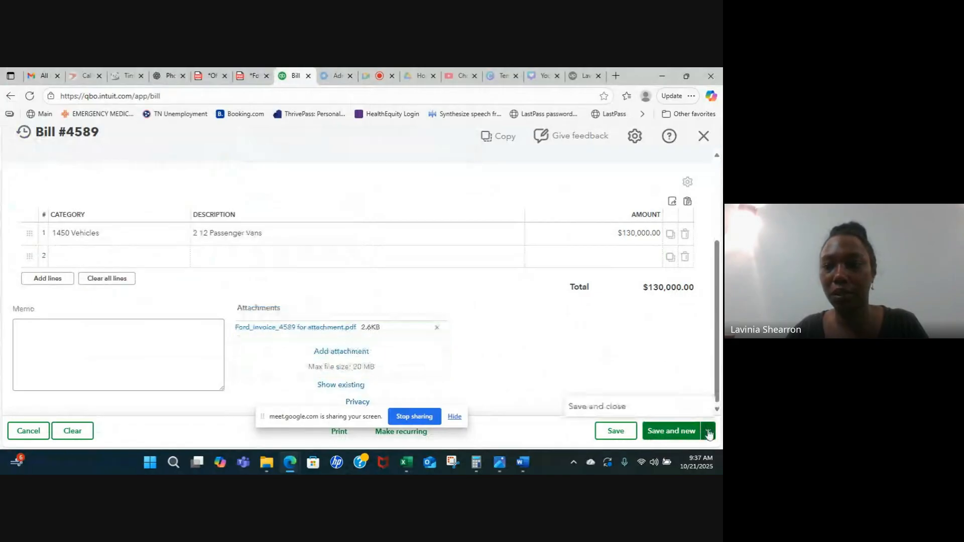
{"action": "left_click", "coordinate": [597, 407]}
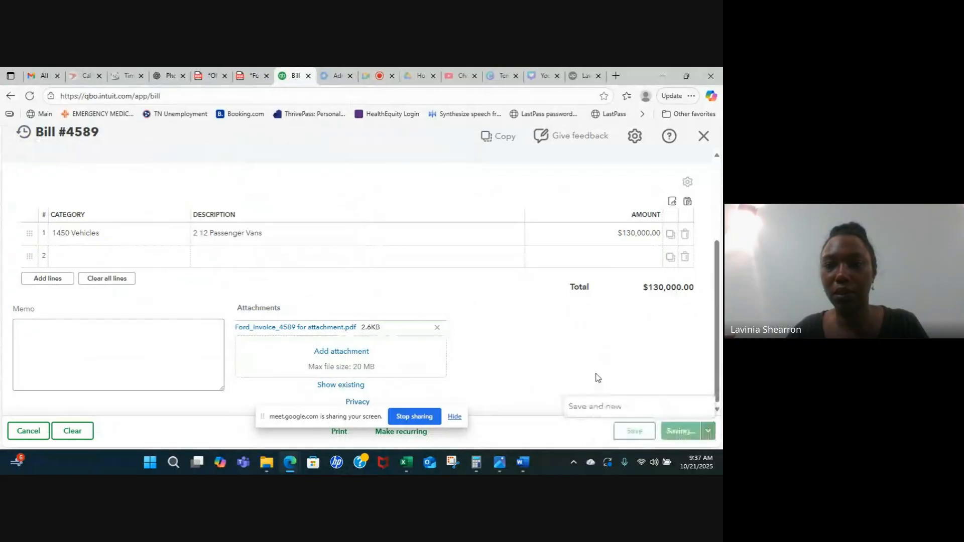